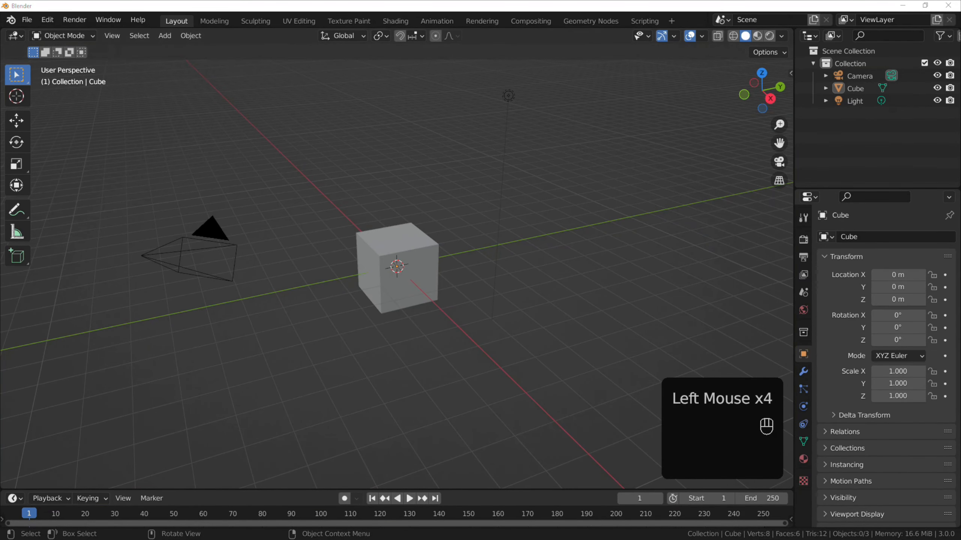
Step: Check the lesson outline in Notepad, return to Blender and view the default cube from another angle
{"action": "key", "text": "alt+Tab"}
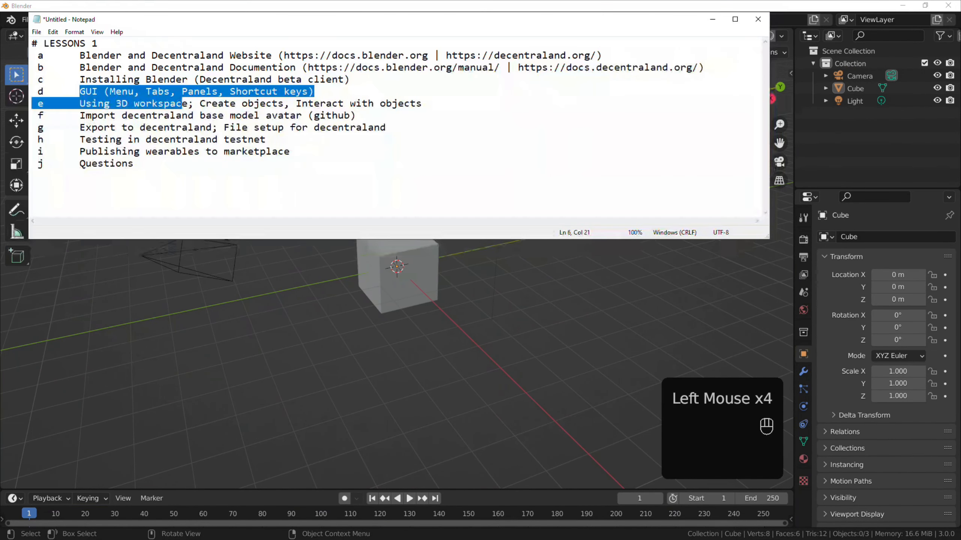
{"action": "key", "text": "alt+Tab"}
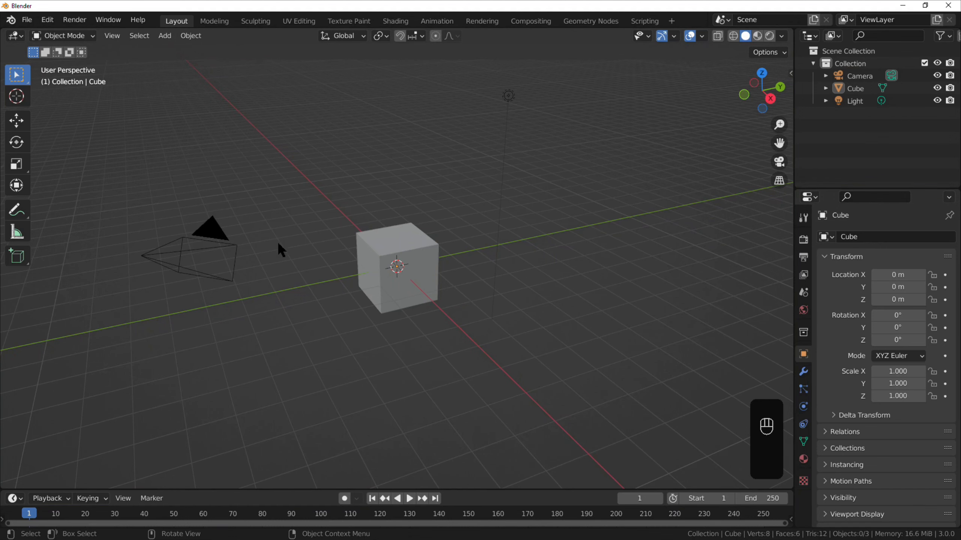
{"action": "mouse_move", "coordinate": [280, 250]}
{"action": "middle_mouse_down"}
{"action": "mouse_move", "coordinate": [432, 180]}
{"action": "mouse_move", "coordinate": [453, 269]}
{"action": "mouse_move", "coordinate": [309, 205]}
{"action": "mouse_move", "coordinate": [278, 234]}
{"action": "middle_mouse_up"}
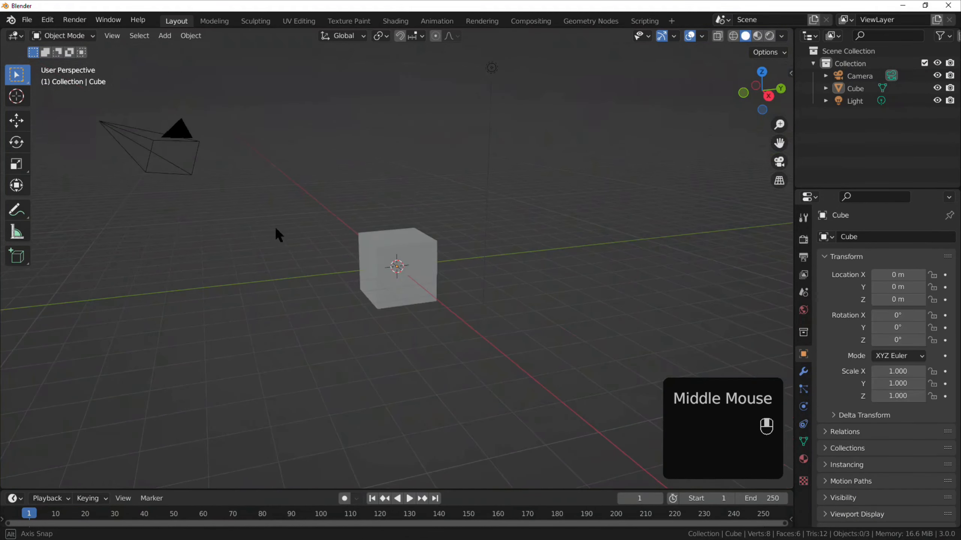
{"action": "left_click", "coordinate": [15, 35]}
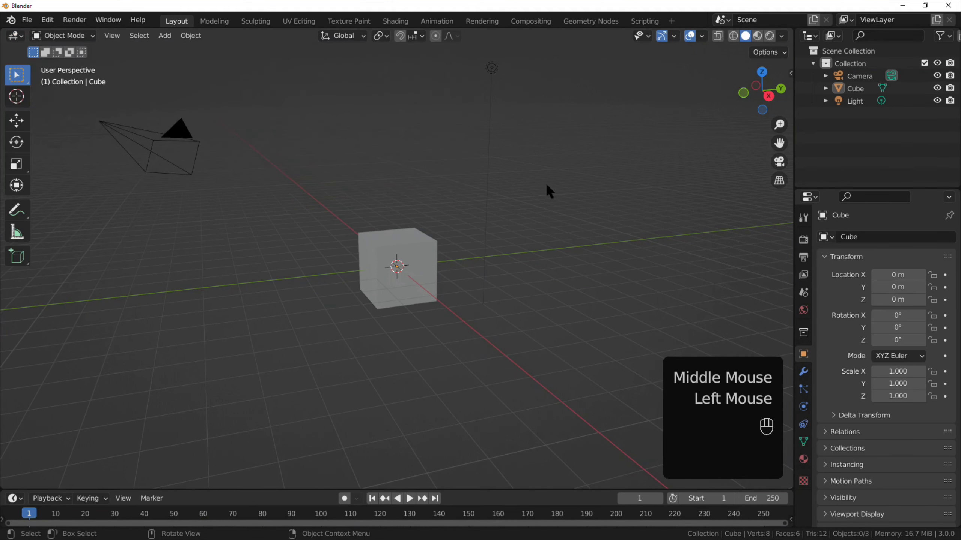
{"action": "middle_click_drag", "start_coordinate": [393, 266], "coordinate": [886, 259]}
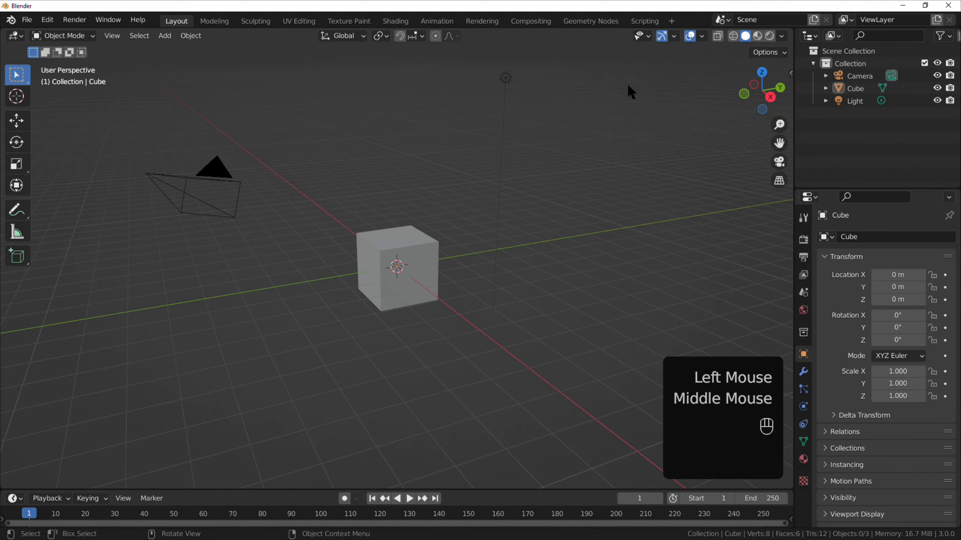
Step: Look through the Modeling, UV Editing, Texture Paint, Shading, Animation and Rendering workspaces and return to Layout
{"action": "left_click", "coordinate": [218, 22]}
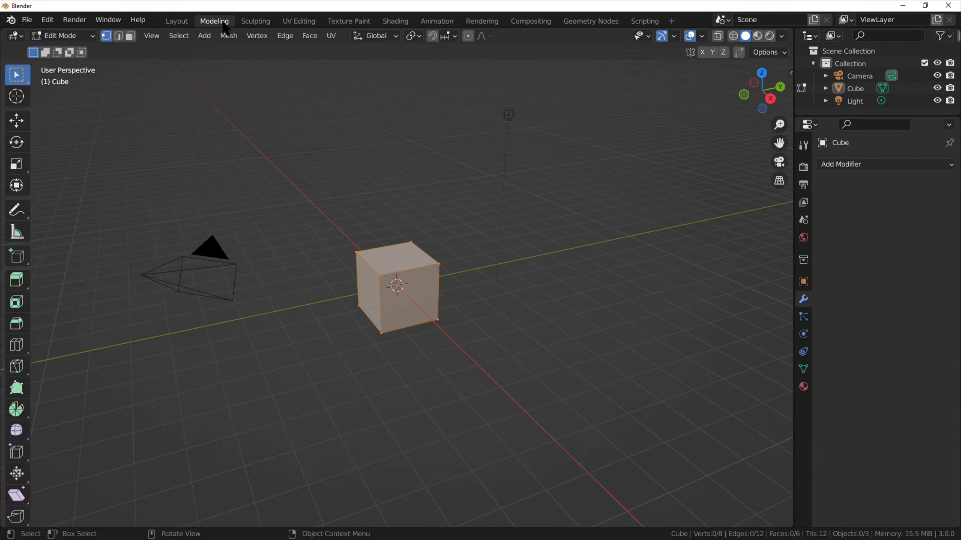
{"action": "left_click", "coordinate": [300, 23]}
{"action": "left_click", "coordinate": [342, 22]}
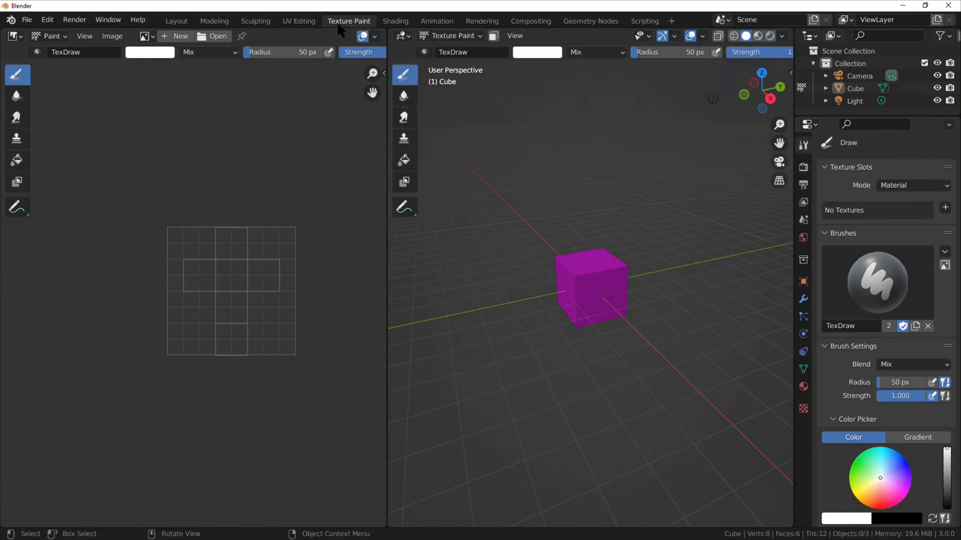
{"action": "left_click", "coordinate": [396, 21]}
{"action": "left_click", "coordinate": [437, 21]}
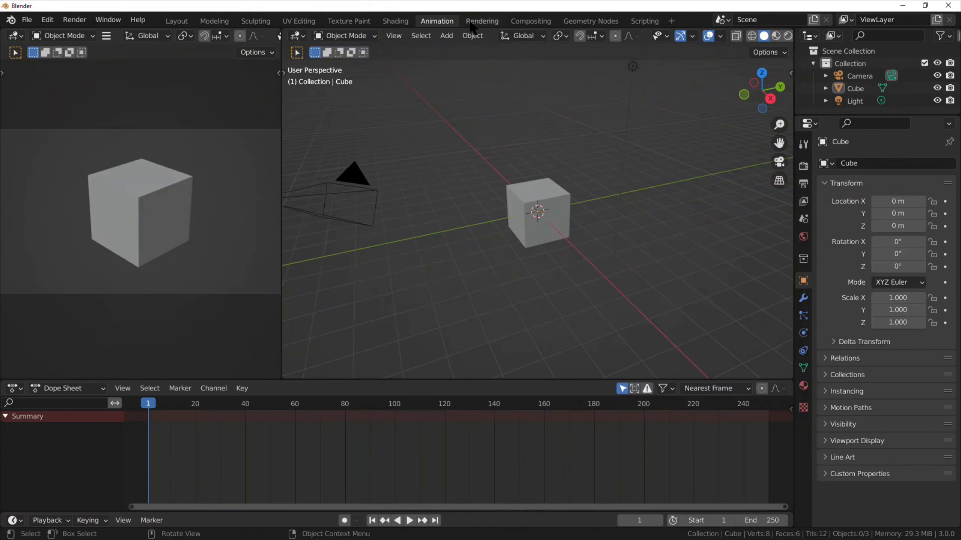
{"action": "left_click", "coordinate": [482, 21]}
{"action": "left_click", "coordinate": [178, 21]}
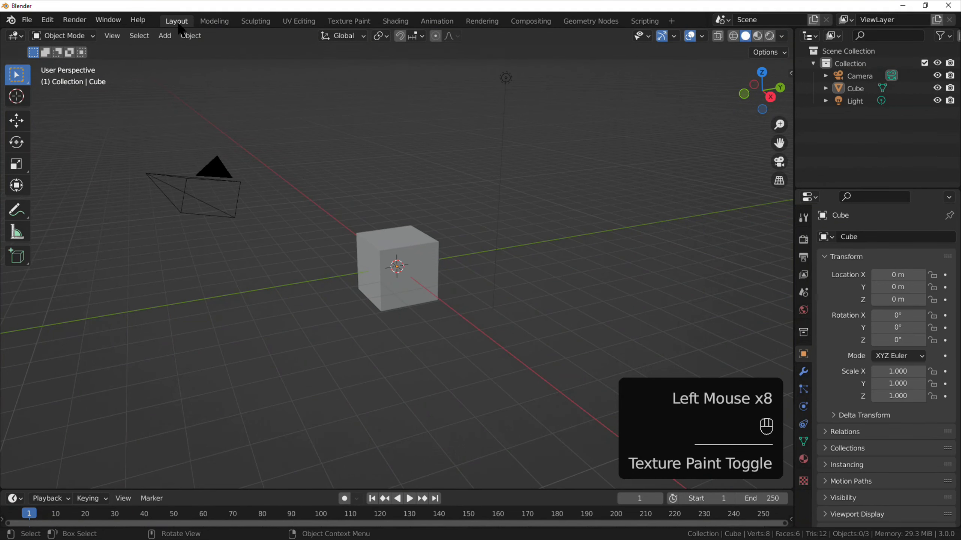
{"action": "middle_click_drag", "start_coordinate": [329, 249], "coordinate": [306, 257]}
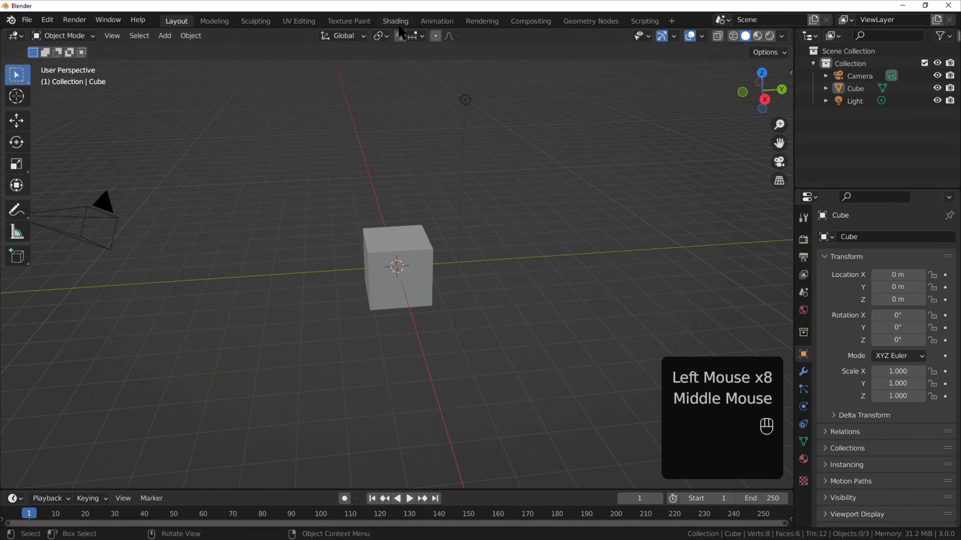
{"action": "middle_click_drag", "start_coordinate": [268, 178], "coordinate": [300, 183]}
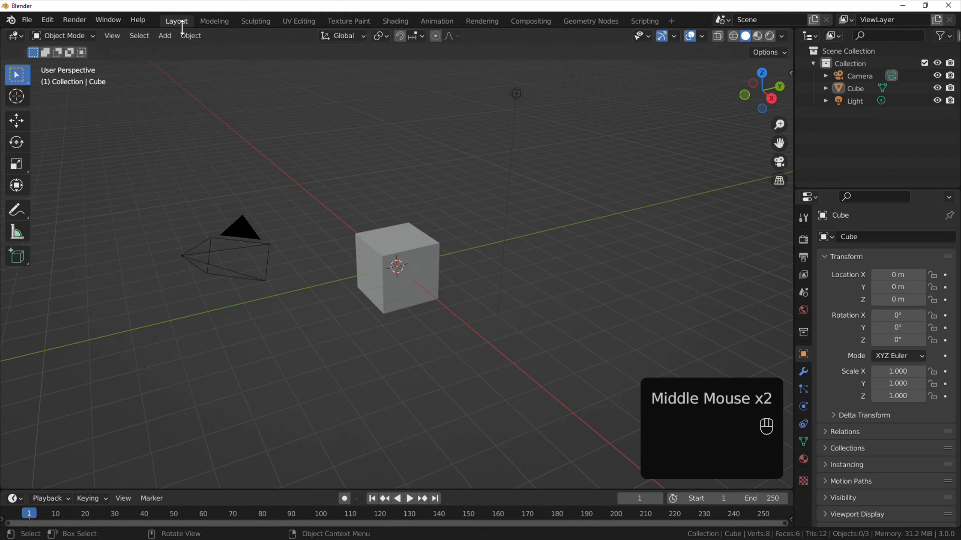
{"action": "middle_click_drag", "start_coordinate": [319, 161], "coordinate": [345, 209]}
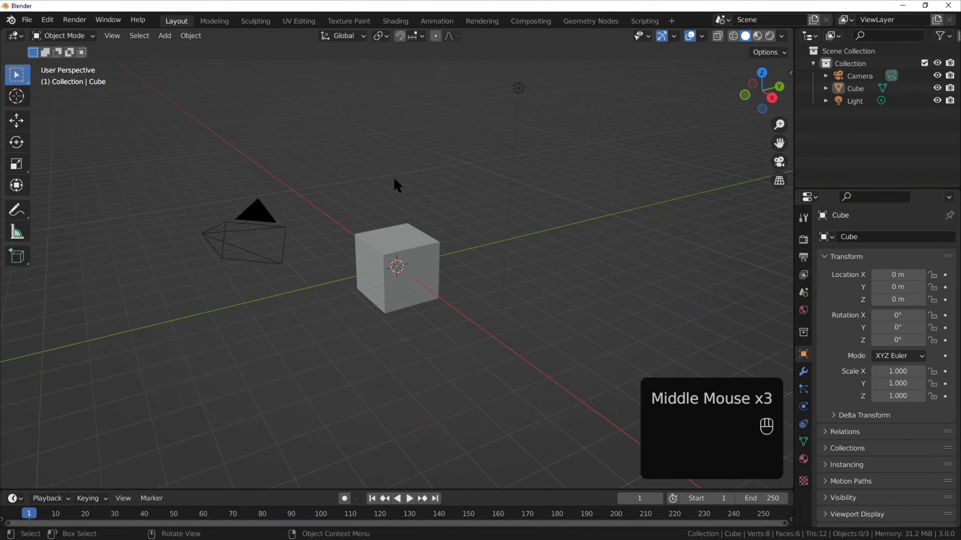
{"action": "middle_click_drag", "start_coordinate": [397, 185], "coordinate": [374, 227]}
Step: Deselect all visible objects in the scene
{"action": "left_click", "coordinate": [26, 20]}
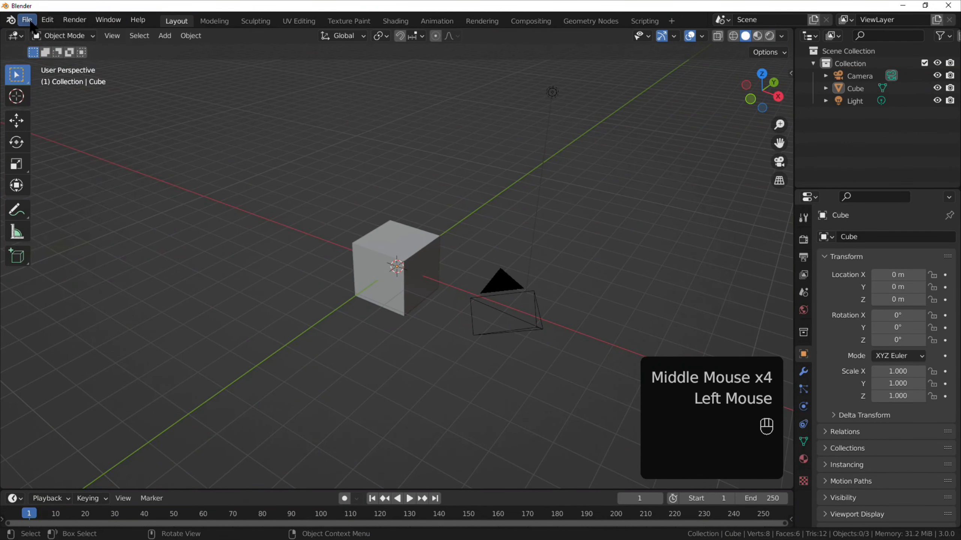
{"action": "left_click", "coordinate": [46, 19]}
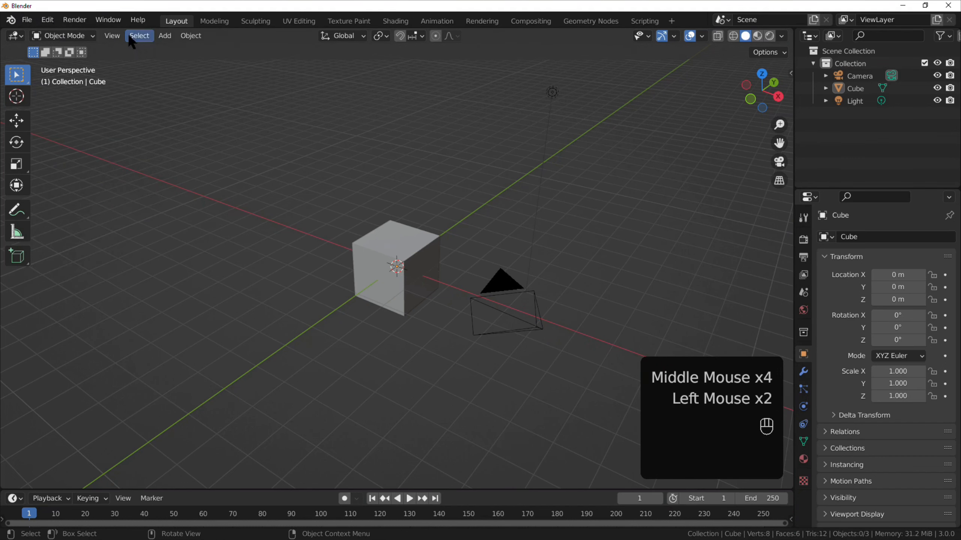
{"action": "left_click", "coordinate": [133, 36]}
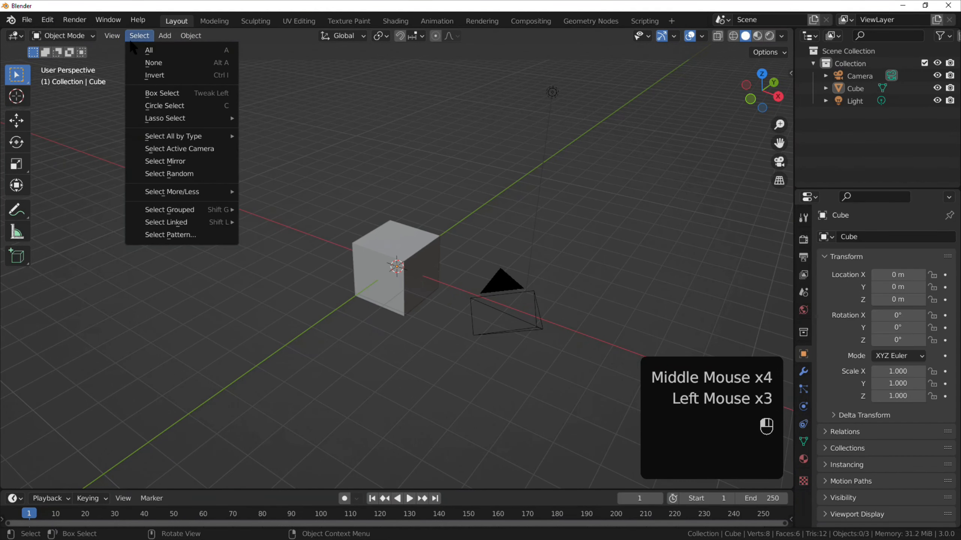
{"action": "mouse_move", "coordinate": [111, 35]}
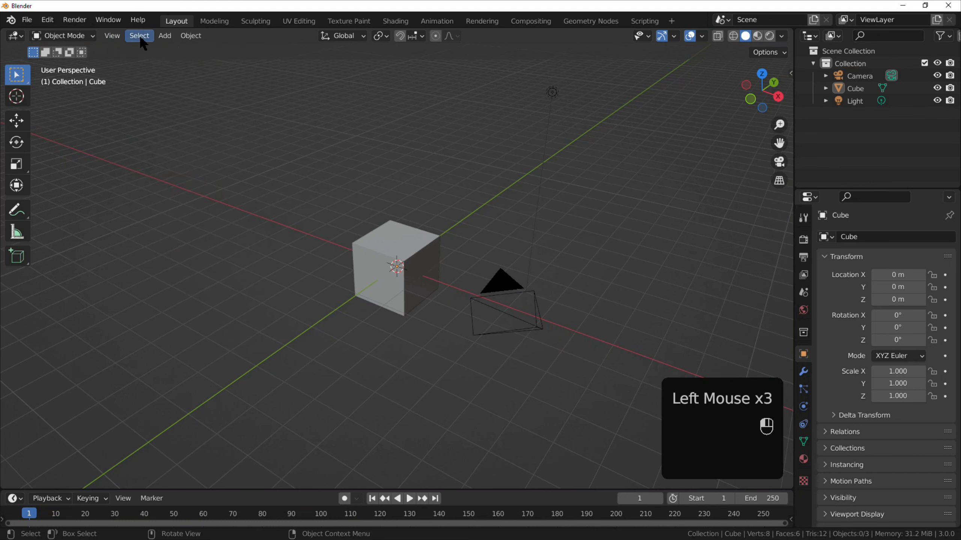
{"action": "left_click", "coordinate": [165, 36]}
{"action": "mouse_move", "coordinate": [140, 36]}
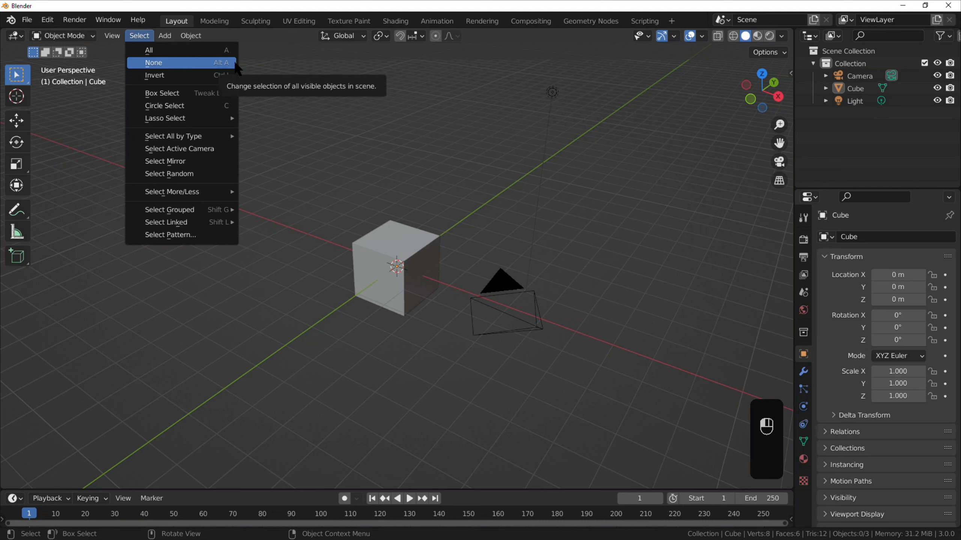
{"action": "left_click", "coordinate": [234, 62]}
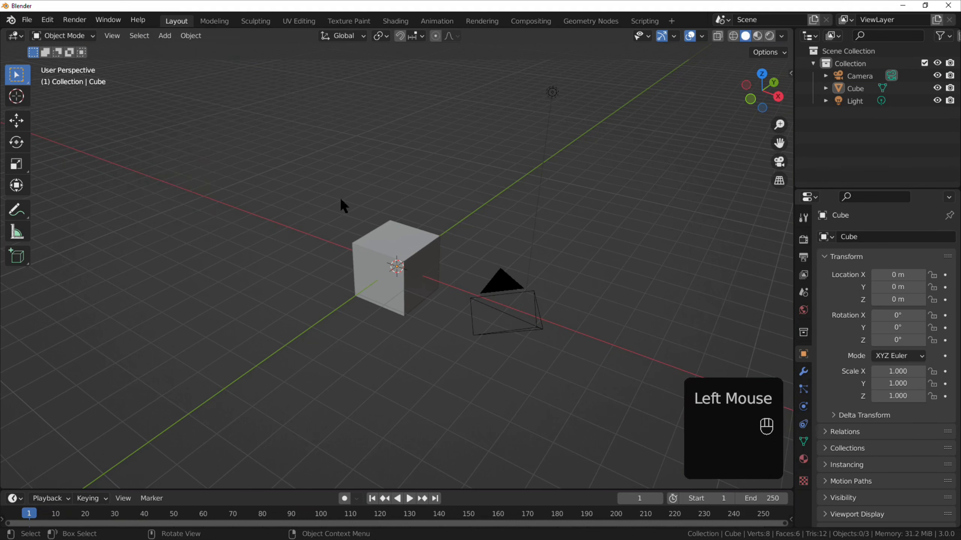
{"action": "left_click", "coordinate": [89, 36]}
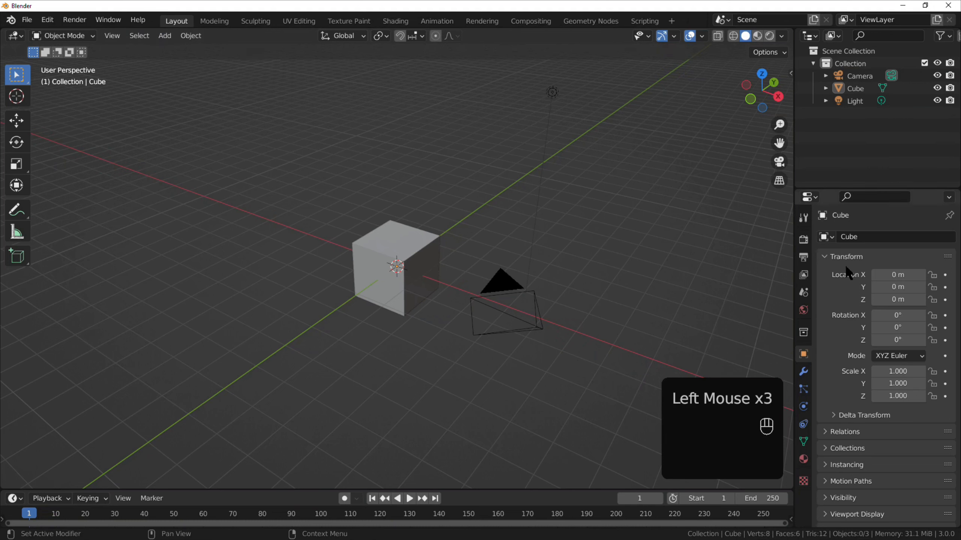
Step: Look through the cube's modifier, particle, physics and object data properties, ending on its material properties
{"action": "left_click", "coordinate": [802, 371]}
{"action": "left_click", "coordinate": [803, 389]}
{"action": "left_click", "coordinate": [803, 406]}
{"action": "left_click", "coordinate": [803, 441]}
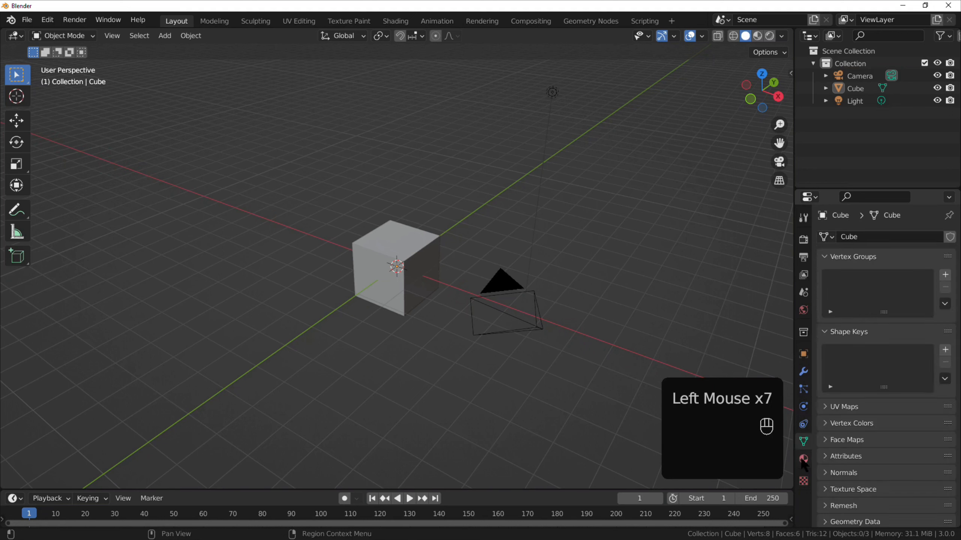
{"action": "left_click", "coordinate": [803, 459]}
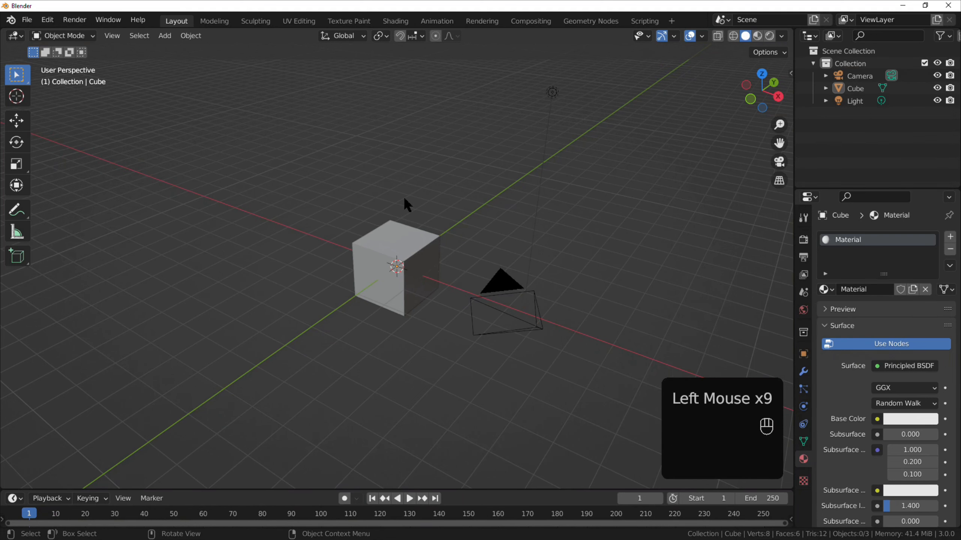
{"action": "middle_click_drag", "start_coordinate": [392, 197], "coordinate": [421, 248]}
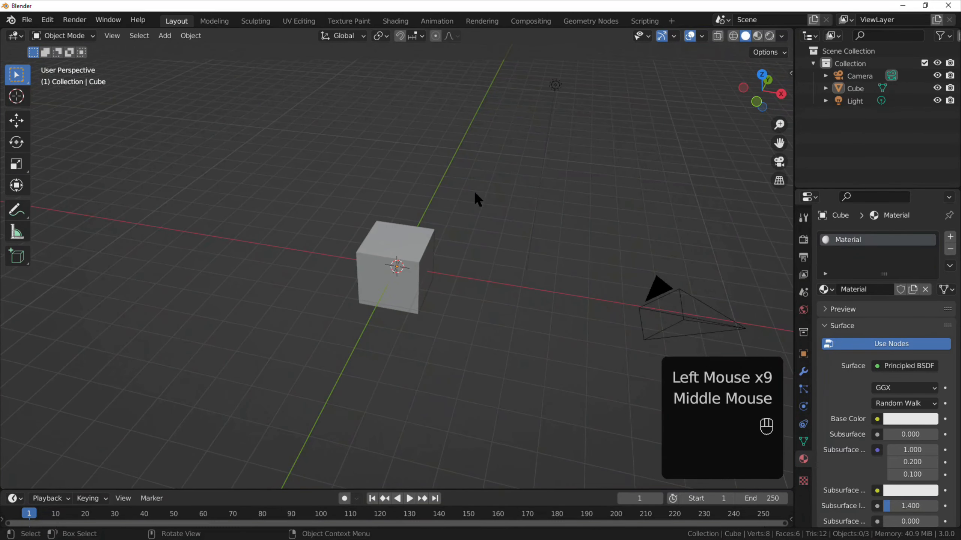
Step: Bring up the Notepad lesson outline again, move its window aside and return to Blender
{"action": "key", "text": "alt+Tab"}
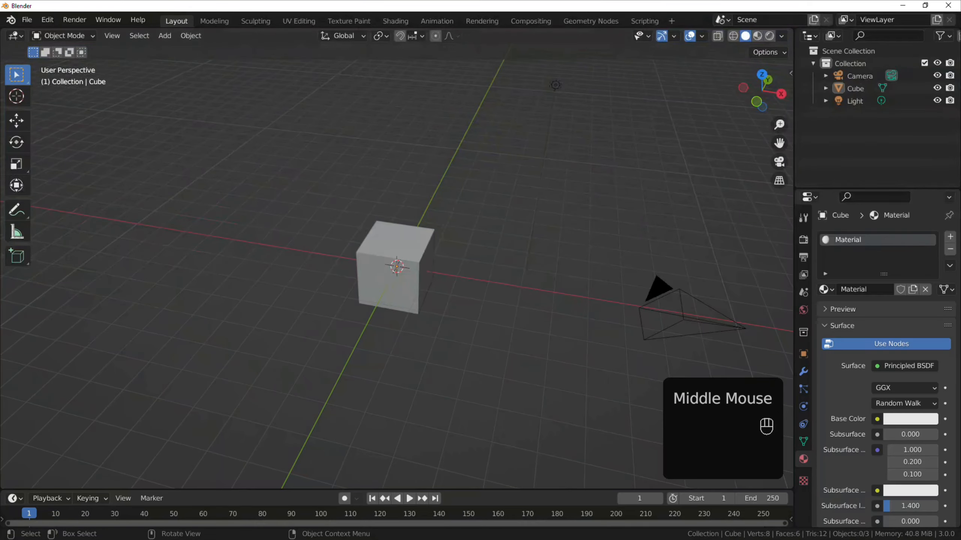
{"action": "key", "text": "alt+Tab"}
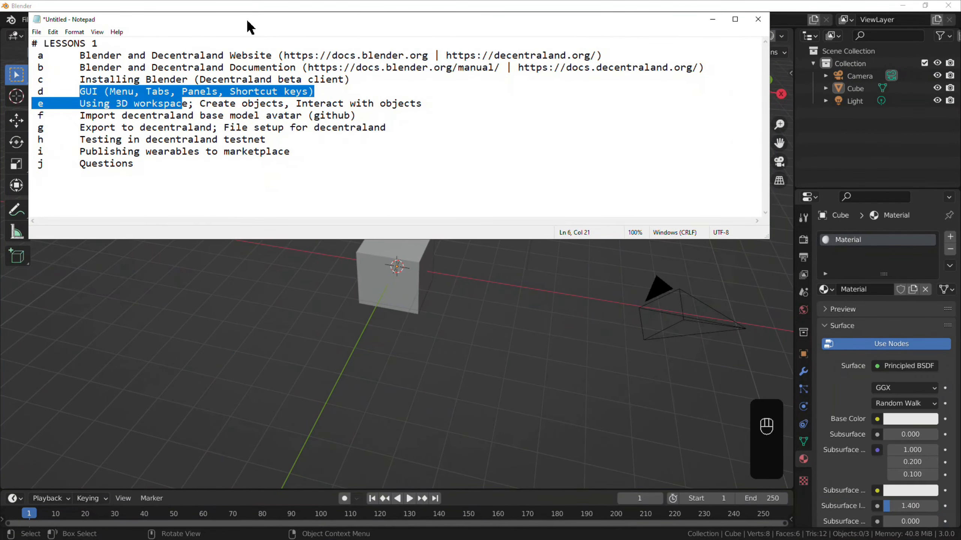
{"action": "left_click_drag", "start_coordinate": [247, 18], "coordinate": [0, 192]}
{"action": "left_click", "coordinate": [454, 158]}
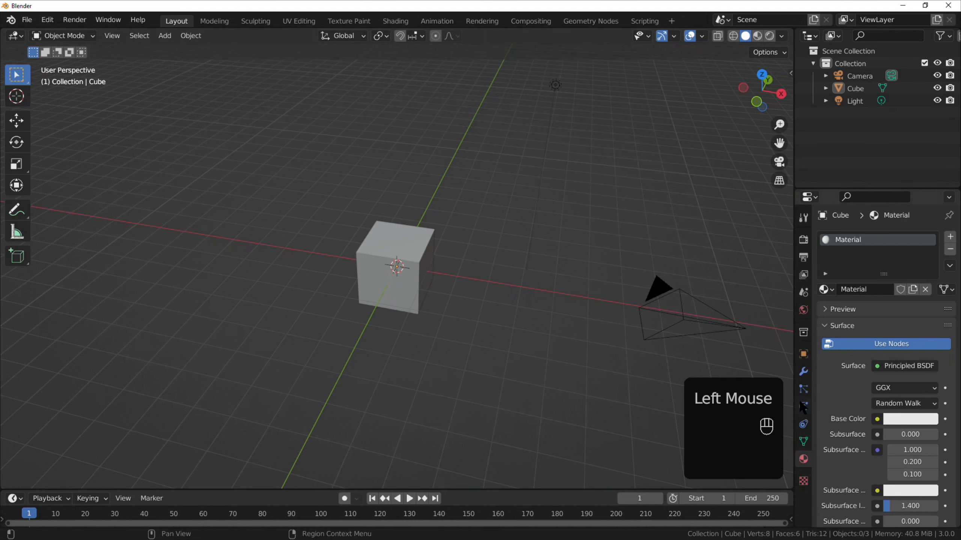
Step: Toggle the cube repeatedly between Object Mode and Edit Mode, ending in Edit Mode
{"action": "mouse_move", "coordinate": [612, 375]}
{"action": "middle_mouse_down"}
{"action": "mouse_move", "coordinate": [553, 368]}
{"action": "mouse_move", "coordinate": [601, 390]}
{"action": "middle_mouse_up"}
{"action": "key", "text": "Tab"}
{"action": "key", "text": "Tab"}
{"action": "key", "text": "Tab"}
{"action": "key", "text": "Tab"}
{"action": "key", "text": "Tab"}
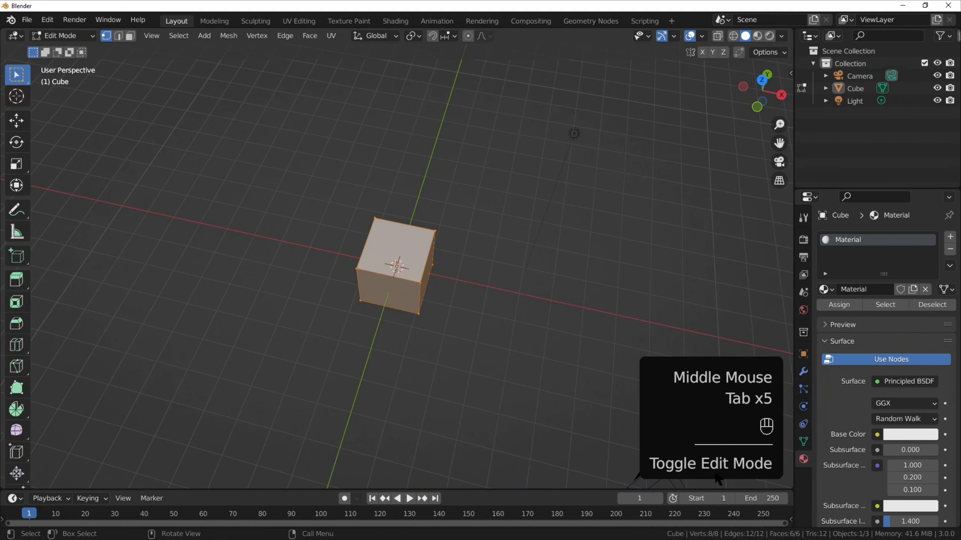
Step: View the cube's mesh from several sides and deselect all of its geometry
{"action": "middle_click_drag", "start_coordinate": [600, 379], "coordinate": [624, 246]}
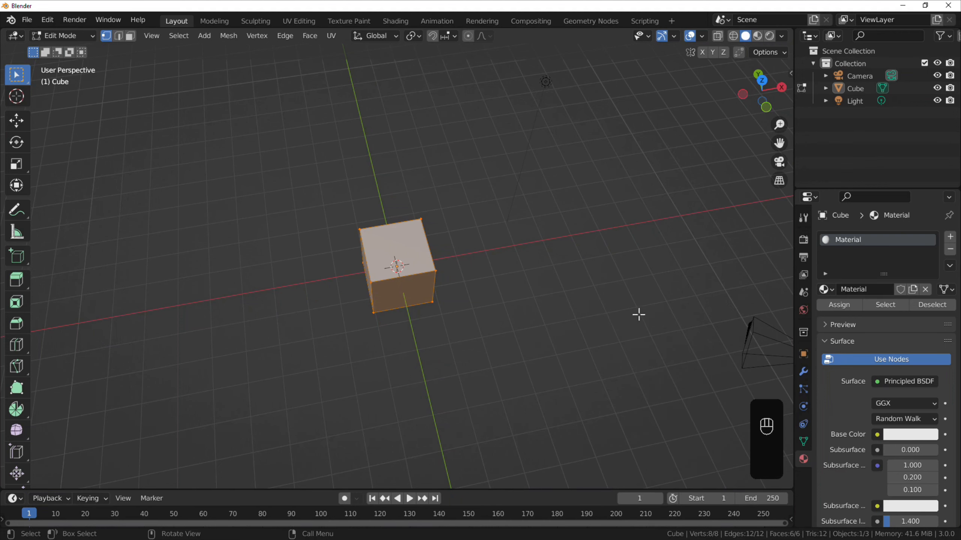
{"action": "middle_click_drag", "start_coordinate": [476, 341], "coordinate": [571, 273]}
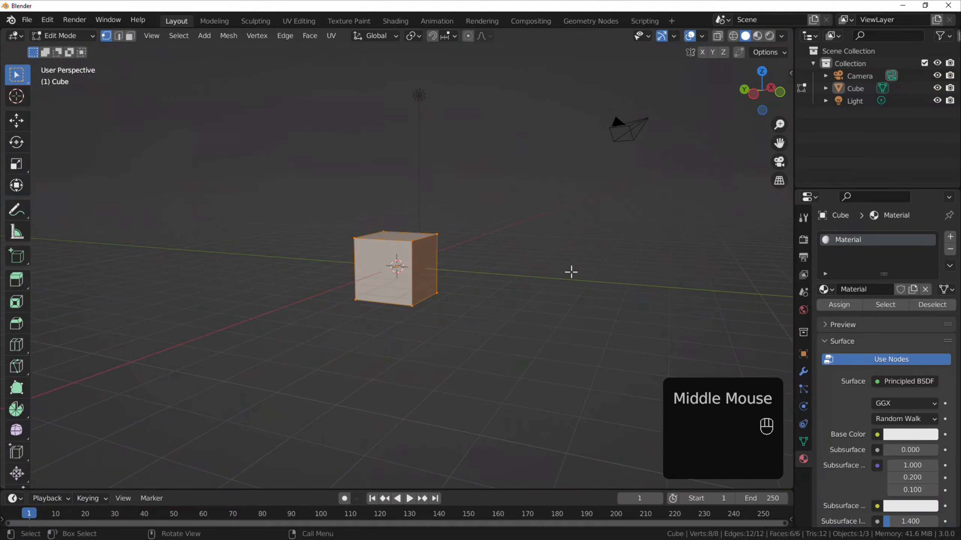
{"action": "middle_click_drag", "start_coordinate": [575, 190], "coordinate": [513, 241]}
{"action": "left_click", "coordinate": [513, 240]}
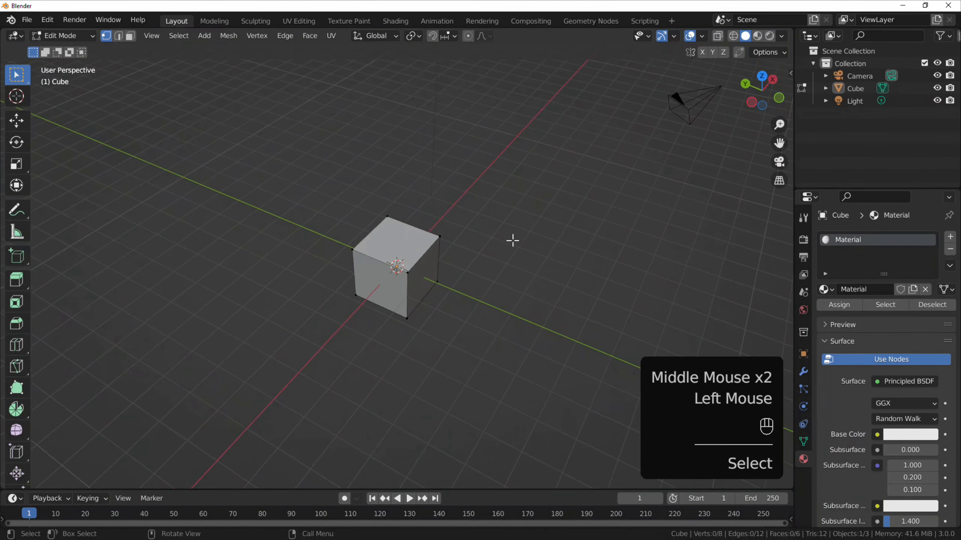
Step: Leave Edit Mode and set the cube's interaction mode to Object Mode
{"action": "middle_click_drag", "start_coordinate": [441, 211], "coordinate": [470, 195]}
{"action": "key", "text": "Tab"}
{"action": "left_click", "coordinate": [431, 203]}
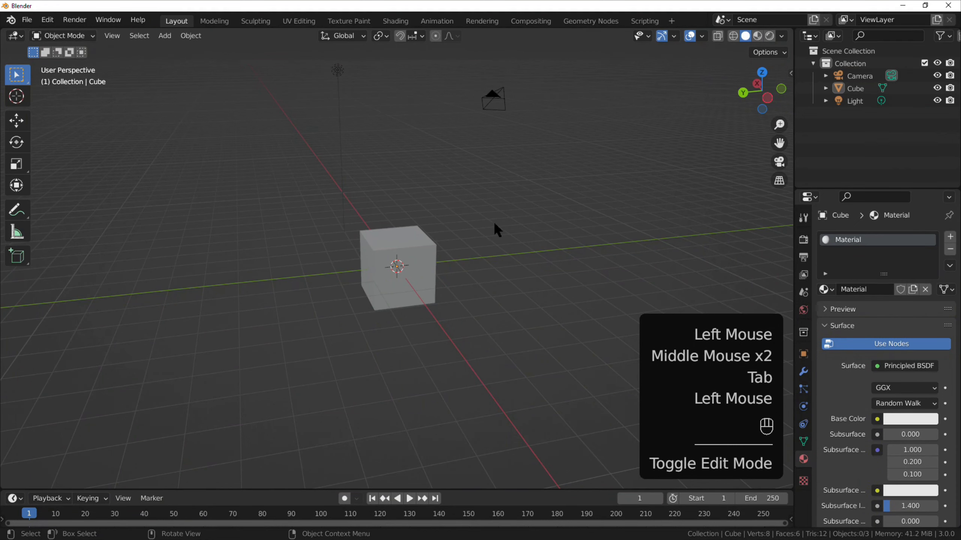
{"action": "left_click", "coordinate": [86, 39]}
{"action": "left_click", "coordinate": [85, 36]}
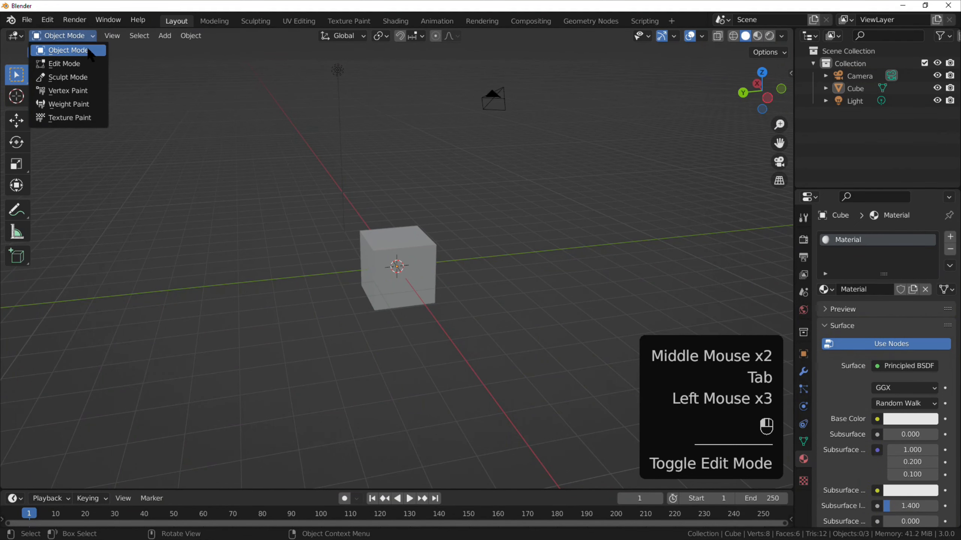
{"action": "left_click", "coordinate": [90, 50]}
Step: Examine the cube and scene in the 3D viewport from near and far and from different angles
{"action": "middle_click_drag", "start_coordinate": [370, 209], "coordinate": [413, 209]}
{"action": "scroll", "coordinate": [421, 199], "scroll_direction": "down", "scroll_amount": 4}
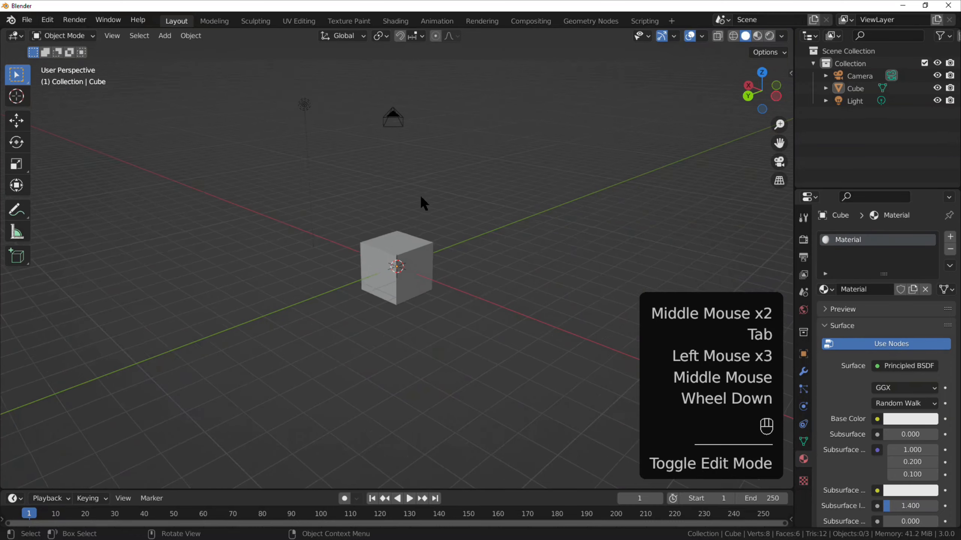
{"action": "scroll", "coordinate": [421, 197], "scroll_direction": "up", "scroll_amount": 4}
{"action": "scroll", "coordinate": [421, 198], "scroll_direction": "down", "scroll_amount": 4}
{"action": "scroll", "coordinate": [421, 198], "scroll_direction": "up", "scroll_amount": 2}
{"action": "scroll", "coordinate": [421, 197], "scroll_direction": "down", "scroll_amount": 2}
{"action": "scroll", "coordinate": [421, 197], "scroll_direction": "up", "scroll_amount": 1}
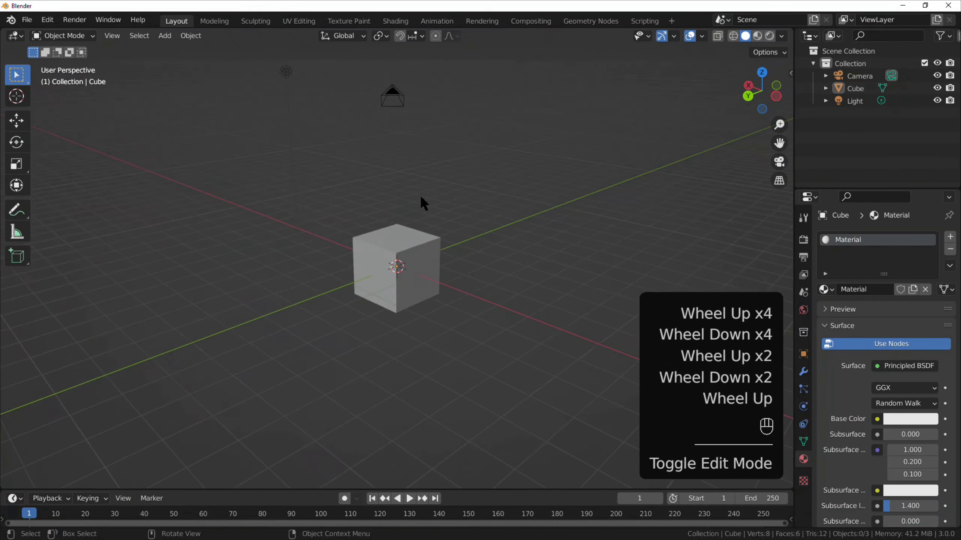
{"action": "scroll", "coordinate": [421, 197], "scroll_direction": "down", "scroll_amount": 2}
{"action": "scroll", "coordinate": [421, 198], "scroll_direction": "up", "scroll_amount": 2}
{"action": "scroll", "coordinate": [421, 198], "scroll_direction": "down", "scroll_amount": 3}
{"action": "scroll", "coordinate": [421, 197], "scroll_direction": "up", "scroll_amount": 2}
{"action": "scroll", "coordinate": [421, 197], "scroll_direction": "down", "scroll_amount": 5}
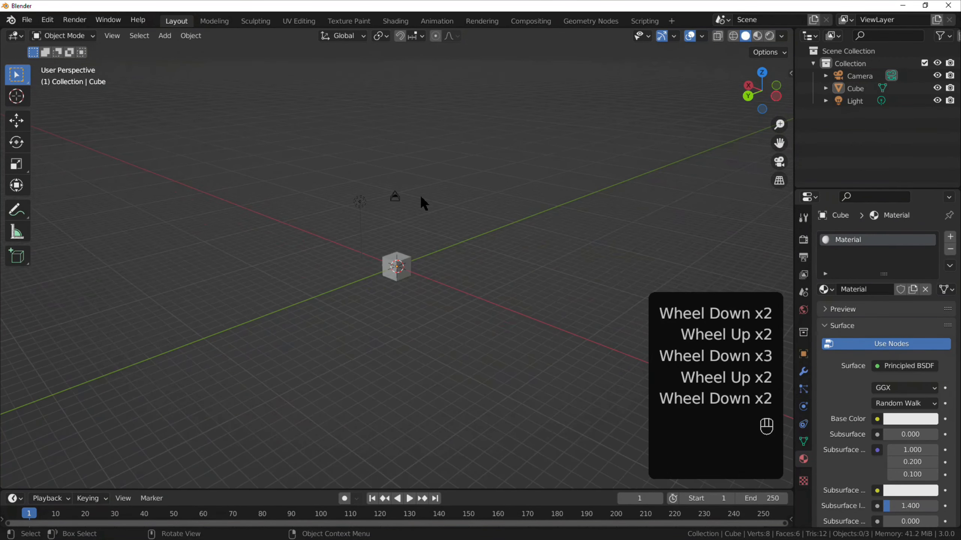
{"action": "scroll", "coordinate": [421, 198], "scroll_direction": "up", "scroll_amount": 6}
{"action": "scroll", "coordinate": [421, 197], "scroll_direction": "up", "scroll_amount": 3}
{"action": "scroll", "coordinate": [421, 197], "scroll_direction": "down", "scroll_amount": 4}
{"action": "scroll", "coordinate": [421, 197], "scroll_direction": "up", "scroll_amount": 2}
{"action": "scroll", "coordinate": [421, 197], "scroll_direction": "down", "scroll_amount": 2}
{"action": "scroll", "coordinate": [421, 197], "scroll_direction": "up", "scroll_amount": 1}
{"action": "scroll", "coordinate": [421, 197], "scroll_direction": "down", "scroll_amount": 5}
{"action": "scroll", "coordinate": [421, 197], "scroll_direction": "up", "scroll_amount": 6}
{"action": "scroll", "coordinate": [431, 199], "scroll_direction": "up", "scroll_amount": 2}
{"action": "middle_click_drag", "start_coordinate": [441, 199], "coordinate": [416, 182]}
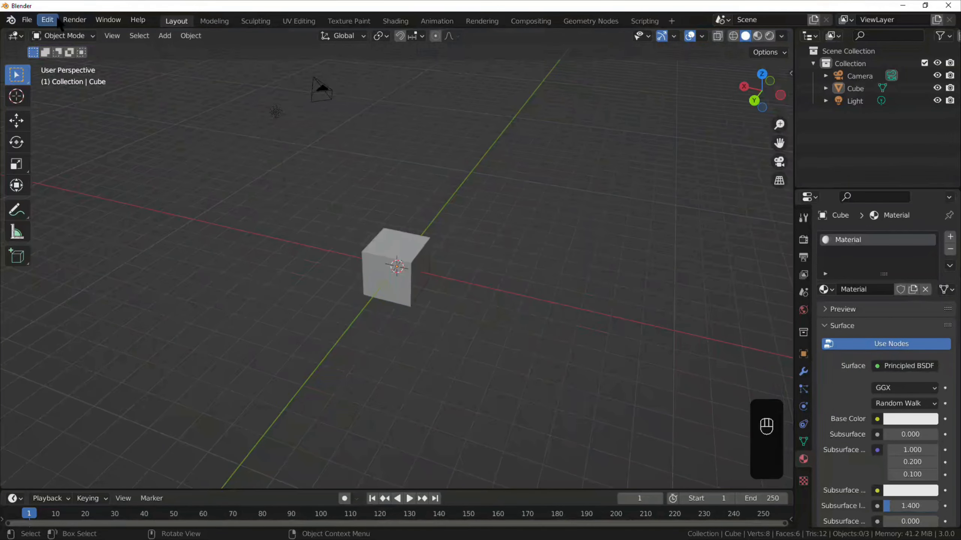
{"action": "left_click", "coordinate": [34, 20]}
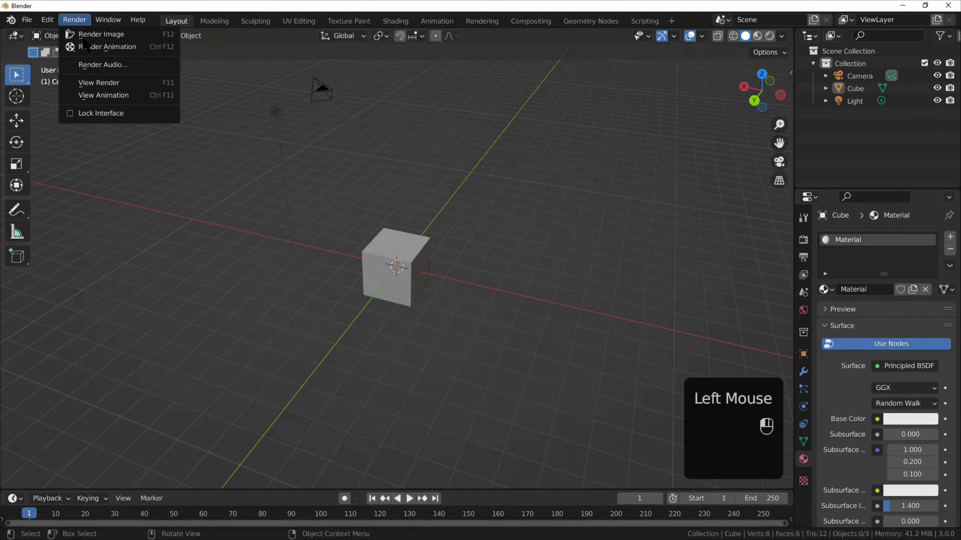
{"action": "middle_click_drag", "start_coordinate": [320, 284], "coordinate": [417, 281]}
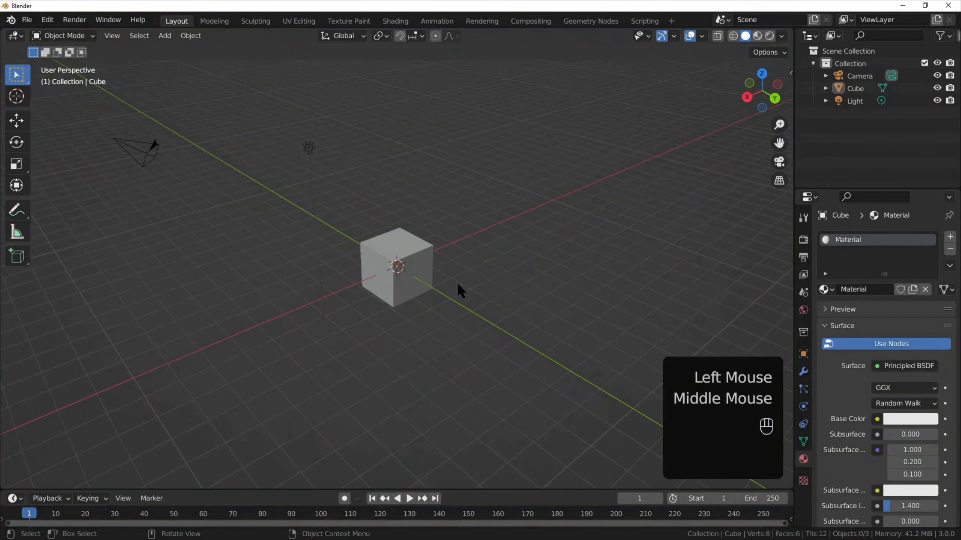
{"action": "middle_click_drag", "start_coordinate": [471, 280], "coordinate": [301, 261]}
Step: Select the cube and view it straight on from the front
{"action": "left_click", "coordinate": [396, 274]}
{"action": "key", "text": "KP_1"}
{"action": "middle_click_drag", "start_coordinate": [643, 282], "coordinate": [575, 281], "text": "shift"}
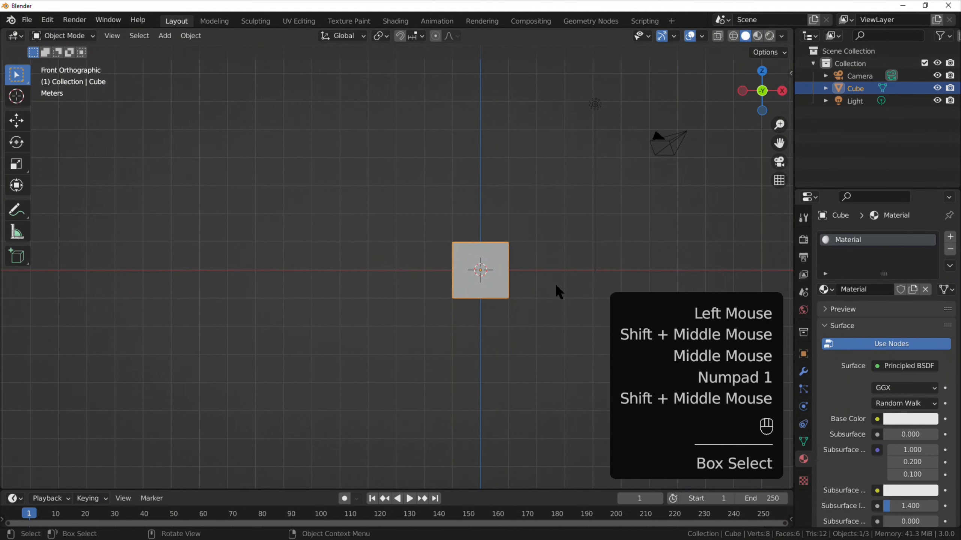
{"action": "middle_click_drag", "start_coordinate": [566, 278], "coordinate": [323, 324], "text": "shift"}
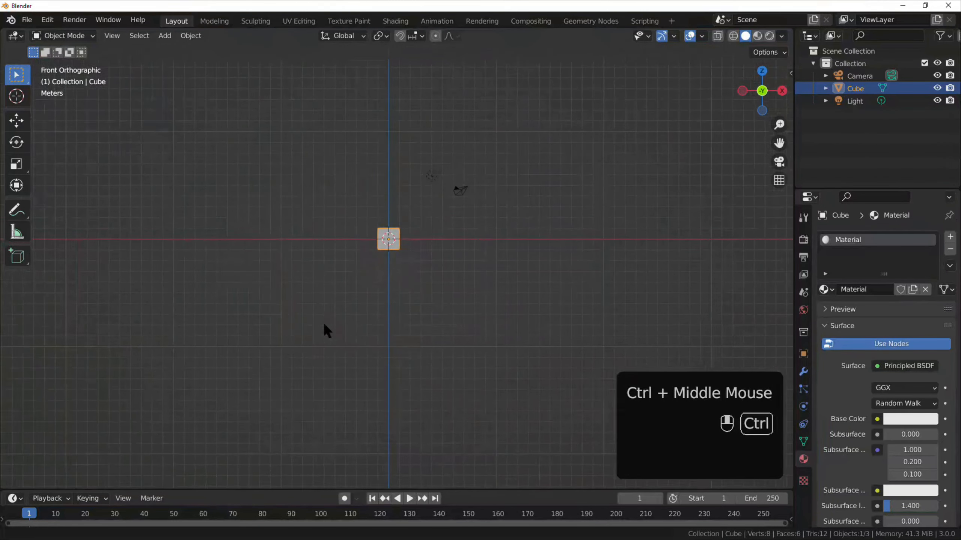
Step: Examine the space around the cube from different angles and distances until the cube is out of sight
{"action": "middle_click_drag", "start_coordinate": [430, 237], "coordinate": [352, 328]}
{"action": "middle_click_drag", "start_coordinate": [383, 282], "coordinate": [470, 237]}
{"action": "scroll", "coordinate": [386, 274], "scroll_direction": "down", "scroll_amount": 9}
{"action": "scroll", "coordinate": [448, 253], "scroll_direction": "up", "scroll_amount": 7}
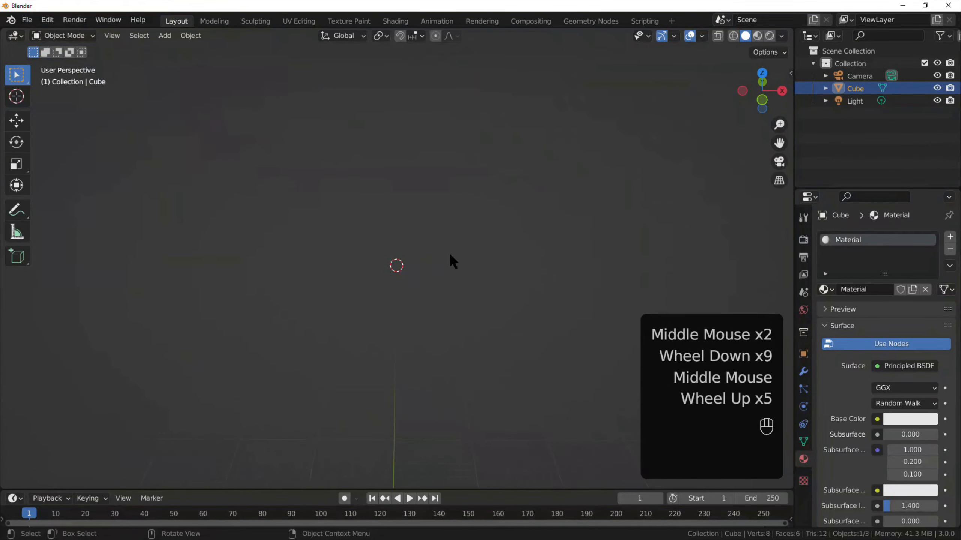
{"action": "scroll", "coordinate": [449, 253], "scroll_direction": "down", "scroll_amount": 1}
{"action": "scroll", "coordinate": [449, 252], "scroll_direction": "up", "scroll_amount": 3}
{"action": "middle_click_drag", "start_coordinate": [382, 267], "coordinate": [196, 288]}
{"action": "scroll", "coordinate": [624, 210], "scroll_direction": "up", "scroll_amount": 1}
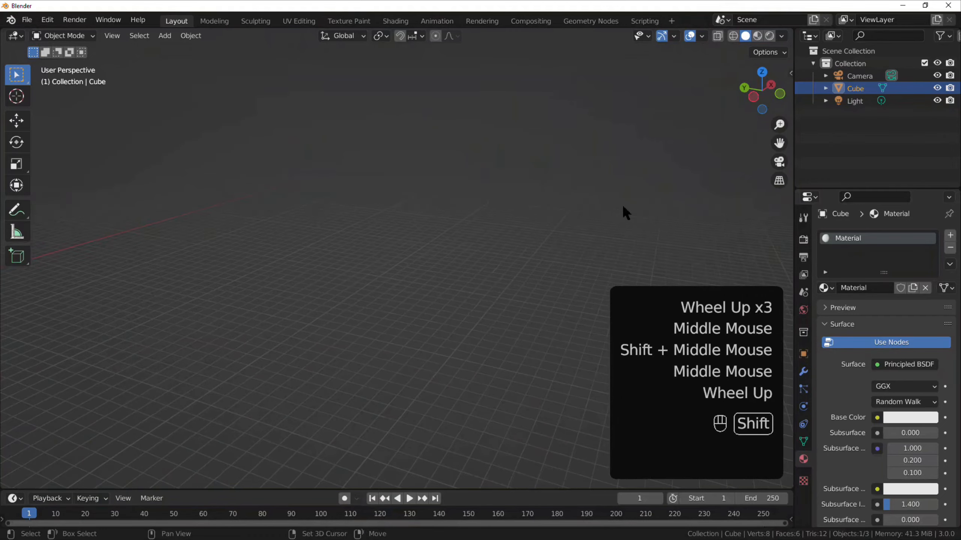
{"action": "middle_click_drag", "start_coordinate": [624, 210], "coordinate": [439, 225], "text": "shift"}
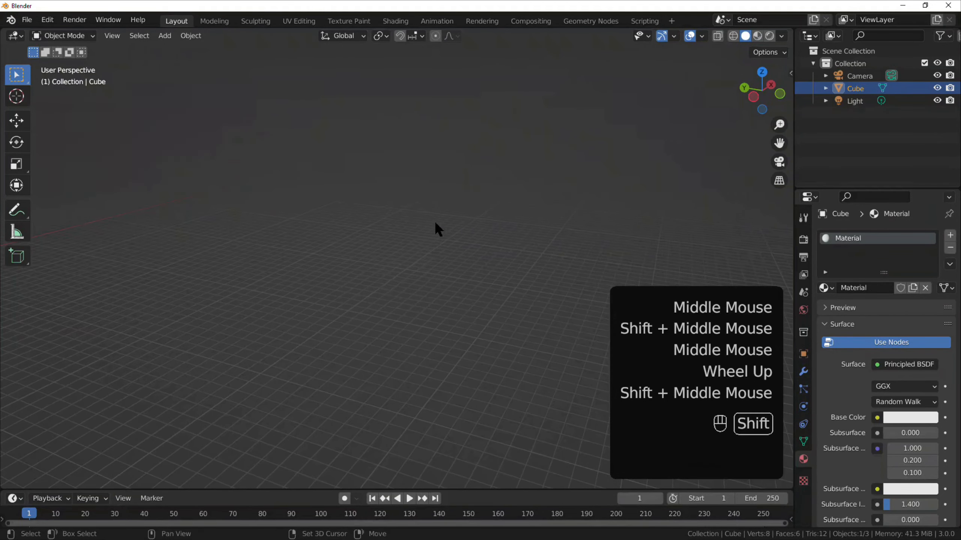
Step: Reset the 3D cursor to the world origin and frame all objects, repeating this after losing sight of the cube
{"action": "key", "text": "shift+c"}
{"action": "key", "text": "shift+c"}
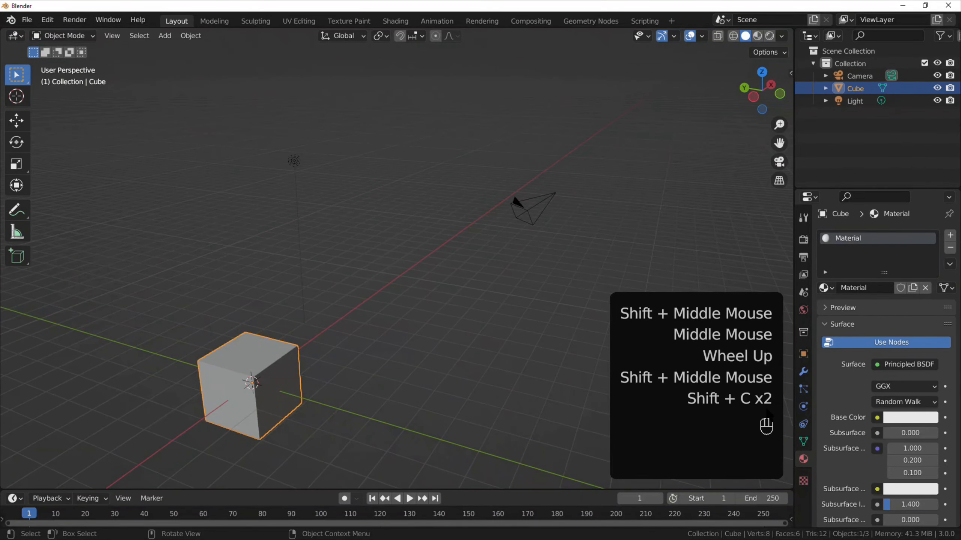
{"action": "key", "text": "shift+c"}
{"action": "scroll", "coordinate": [520, 244], "scroll_direction": "down", "scroll_amount": 9}
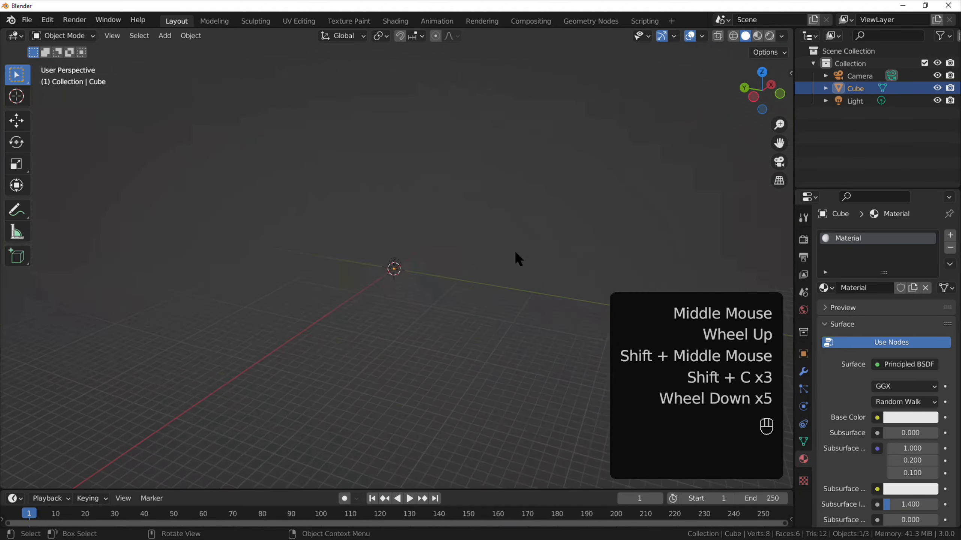
{"action": "scroll", "coordinate": [514, 255], "scroll_direction": "up", "scroll_amount": 1}
{"action": "middle_click_drag", "start_coordinate": [514, 254], "coordinate": [336, 258]}
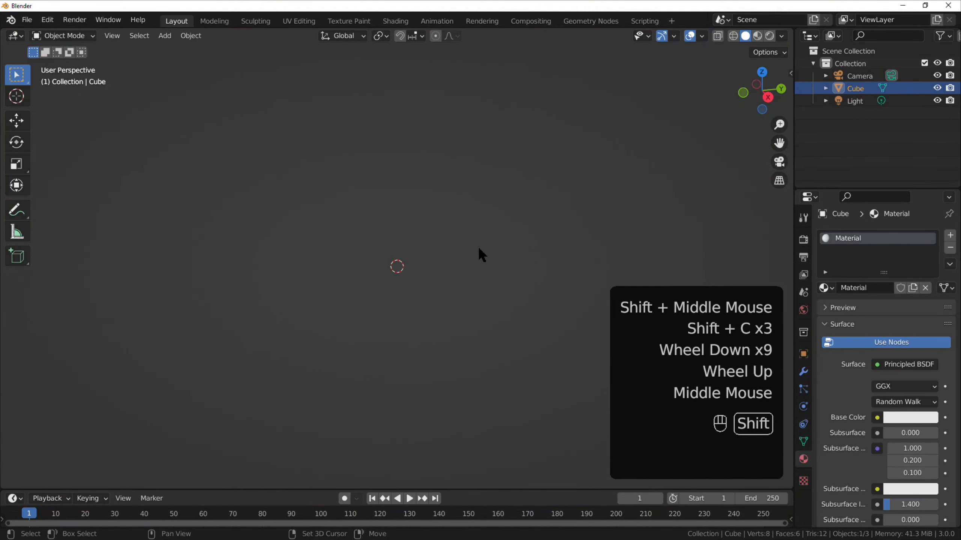
{"action": "key", "text": "shift+c"}
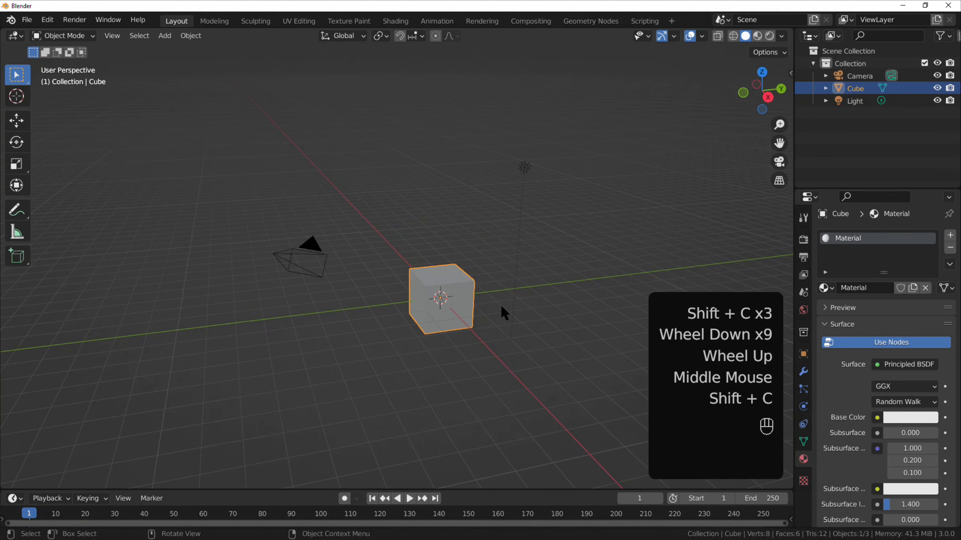
Step: Deselect the cube and place the 3D cursor at two different spots in the empty space beside it
{"action": "middle_click_drag", "start_coordinate": [493, 317], "coordinate": [354, 323]}
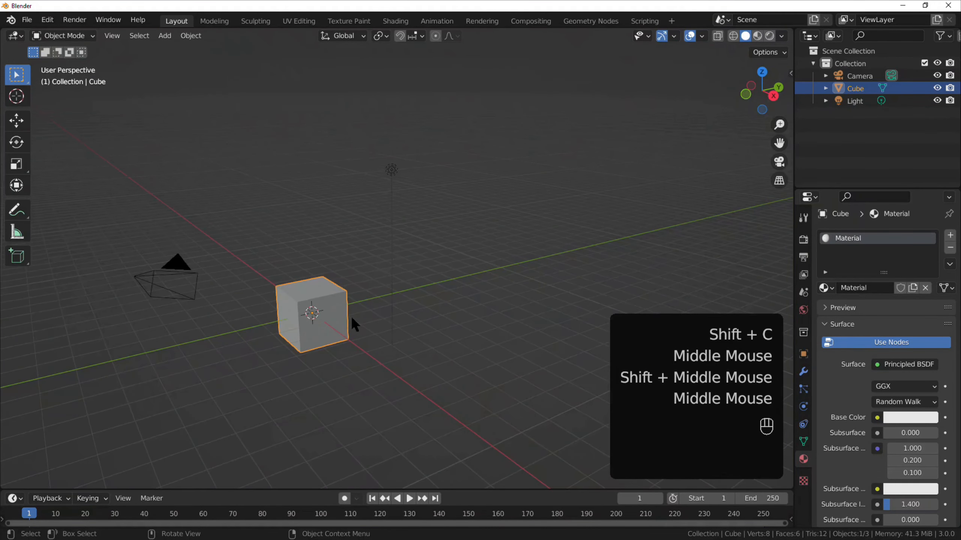
{"action": "right_click", "coordinate": [473, 282]}
{"action": "left_click", "coordinate": [396, 322]}
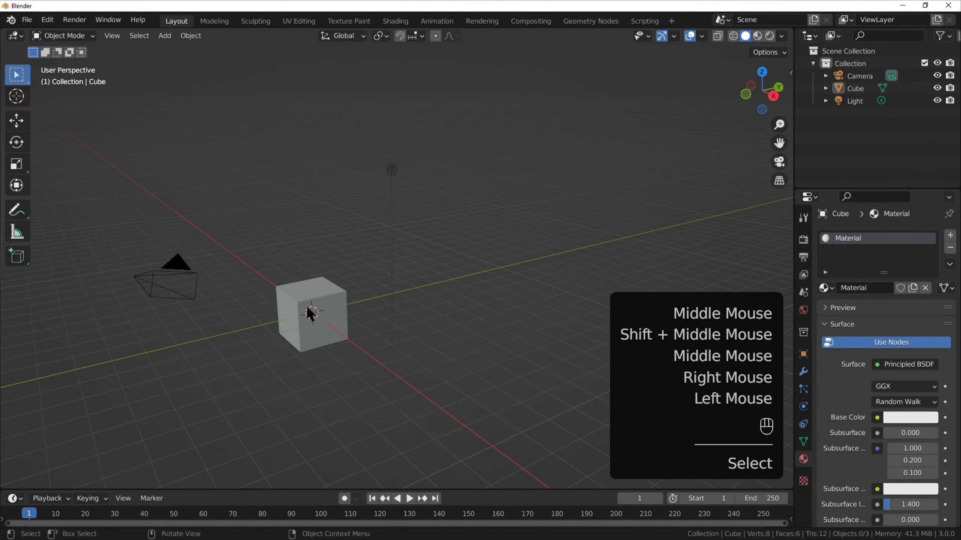
{"action": "right_click", "coordinate": [518, 284], "text": "shift"}
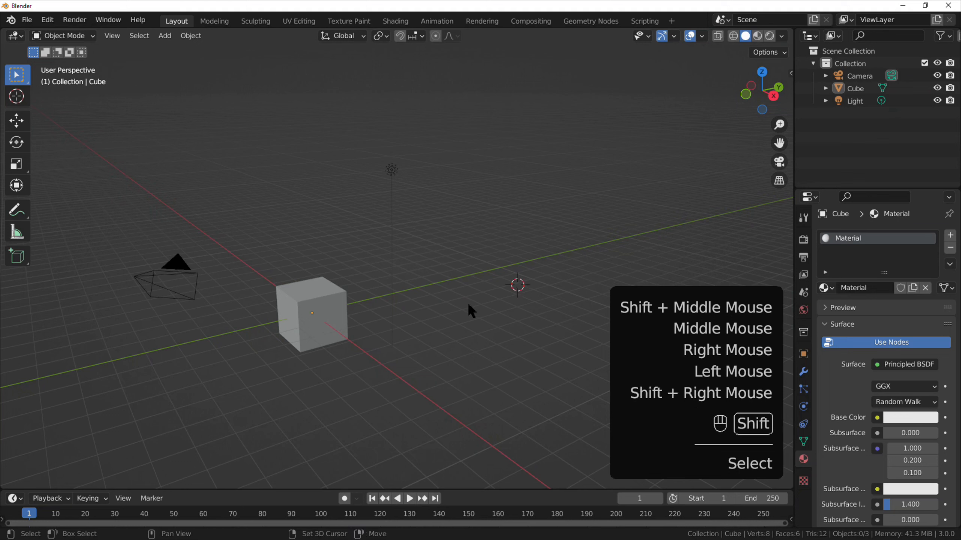
{"action": "right_click", "coordinate": [508, 341], "text": "shift"}
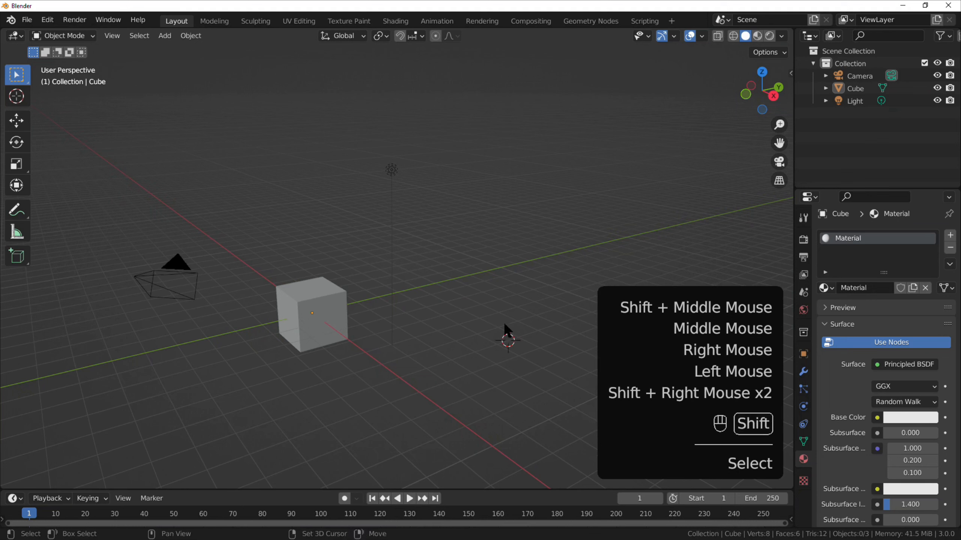
Step: Return the 3D cursor to the world origin and frame the whole scene
{"action": "key", "text": "shift+c"}
{"action": "middle_click_drag", "start_coordinate": [498, 329], "coordinate": [337, 266]}
{"action": "middle_click_drag", "start_coordinate": [507, 286], "coordinate": [348, 193]}
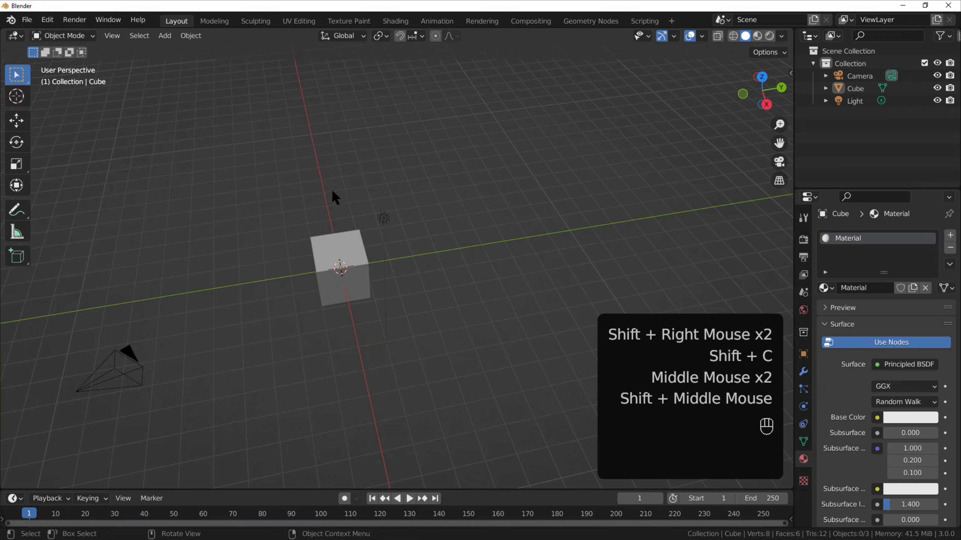
Step: Select the cube and recenter the scene with the 3D cursor at the world origin
{"action": "left_click", "coordinate": [350, 269]}
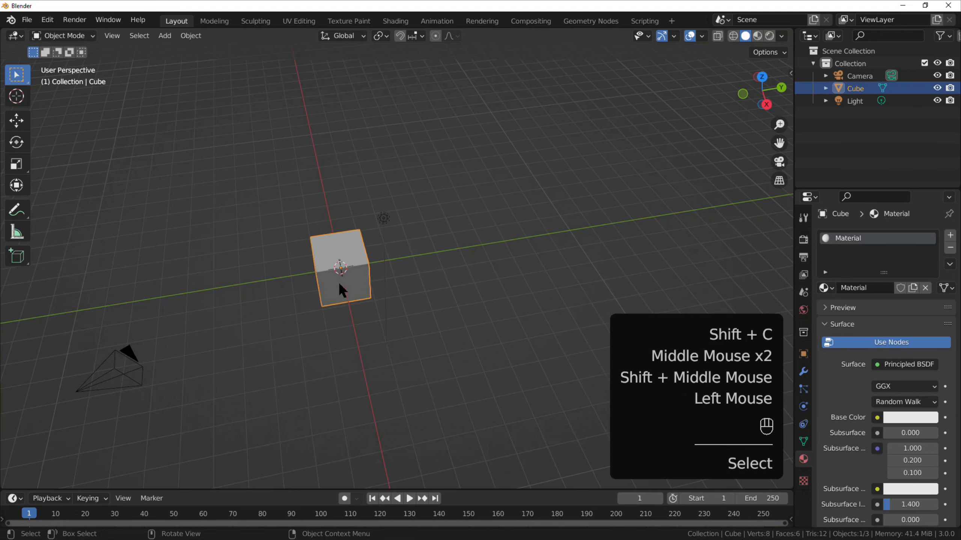
{"action": "left_click", "coordinate": [339, 297]}
{"action": "left_click", "coordinate": [354, 283]}
{"action": "middle_click_drag", "start_coordinate": [353, 280], "coordinate": [429, 296]}
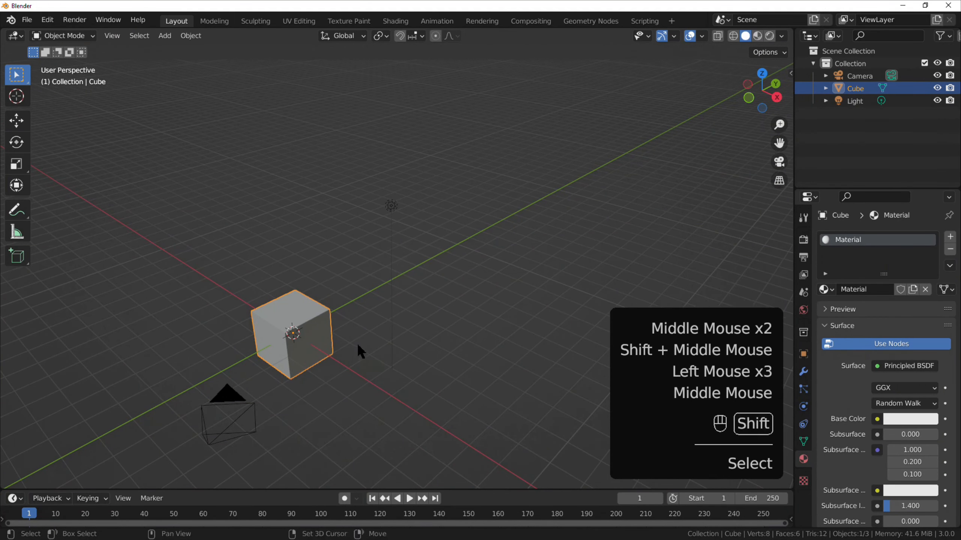
{"action": "middle_click_drag", "start_coordinate": [358, 345], "coordinate": [438, 257], "text": "shift"}
{"action": "key", "text": "shift+c"}
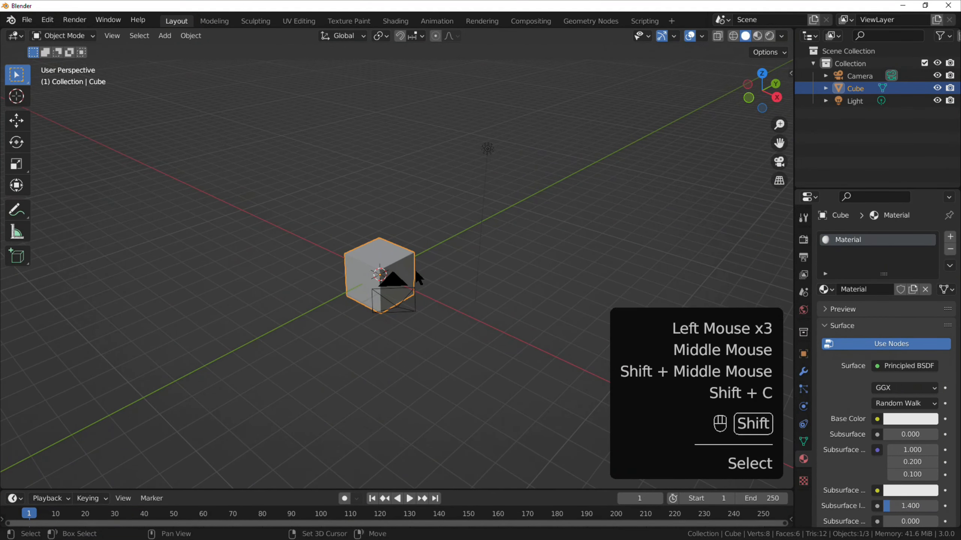
Step: Add a circle mesh and move it into the empty space beside the cube
{"action": "key", "text": "shift+a"}
{"action": "left_click", "coordinate": [481, 291]}
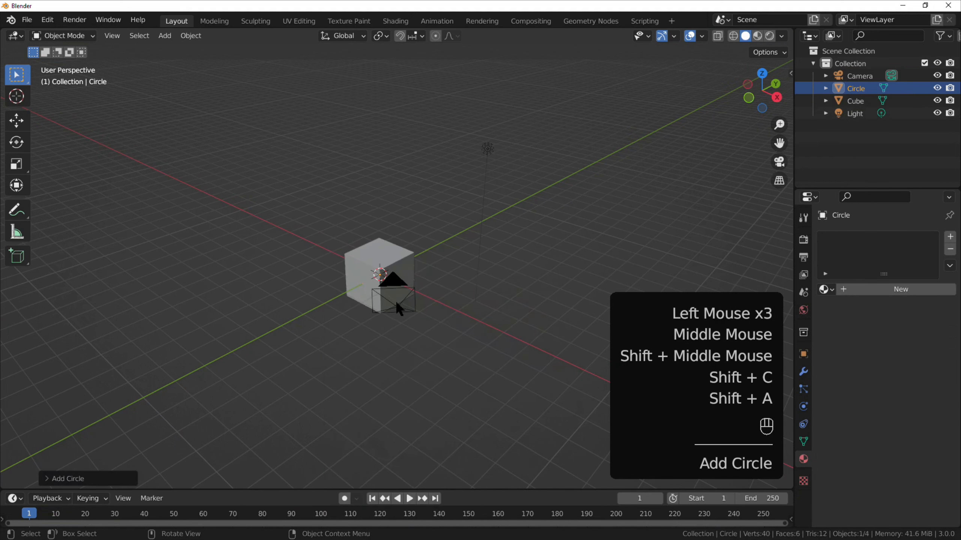
{"action": "key", "text": "g"}
{"action": "left_click", "coordinate": [511, 285]}
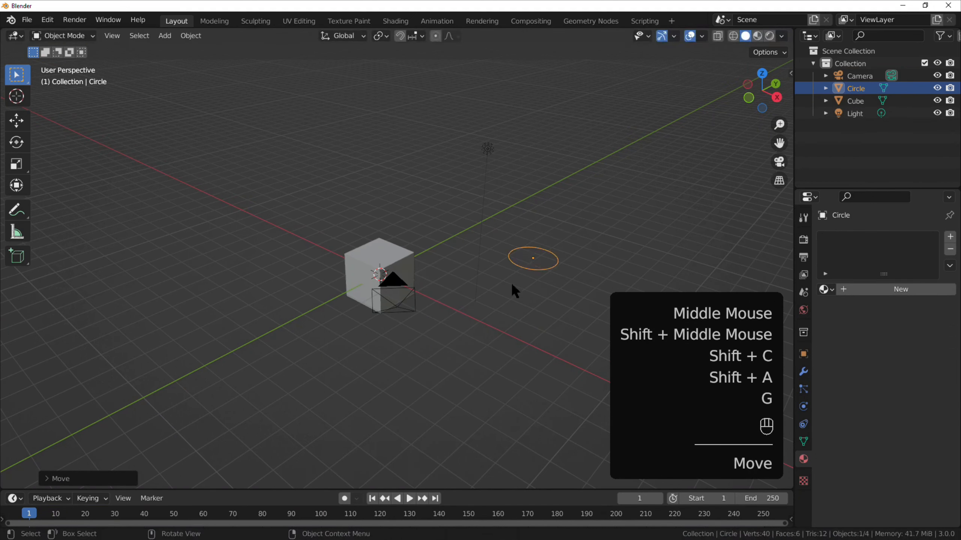
Step: Box-select the circle beside the cube and delete it
{"action": "left_click", "coordinate": [543, 296]}
{"action": "left_click_drag", "start_coordinate": [579, 236], "coordinate": [515, 299]}
{"action": "key", "text": "Delete"}
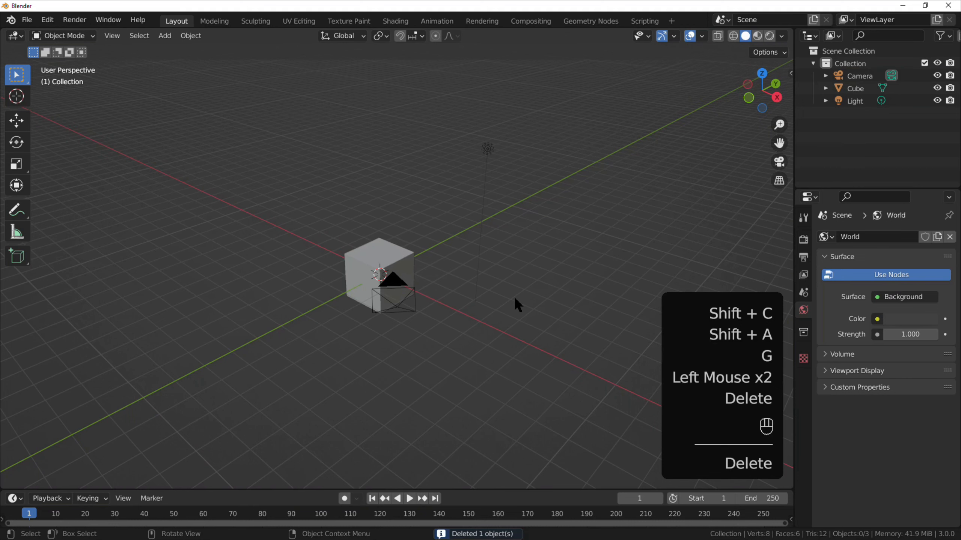
Step: Add a Monkey mesh and move it out of the cube into the empty space beside it
{"action": "key", "text": "shift+a"}
{"action": "mouse_move", "coordinate": [522, 288]}
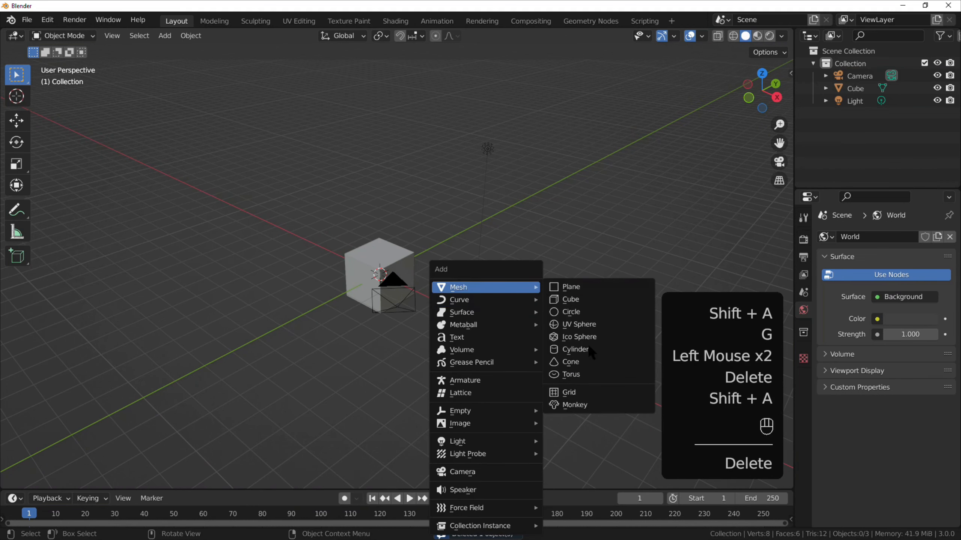
{"action": "left_click", "coordinate": [586, 404]}
{"action": "key", "text": "g"}
{"action": "left_click", "coordinate": [451, 323]}
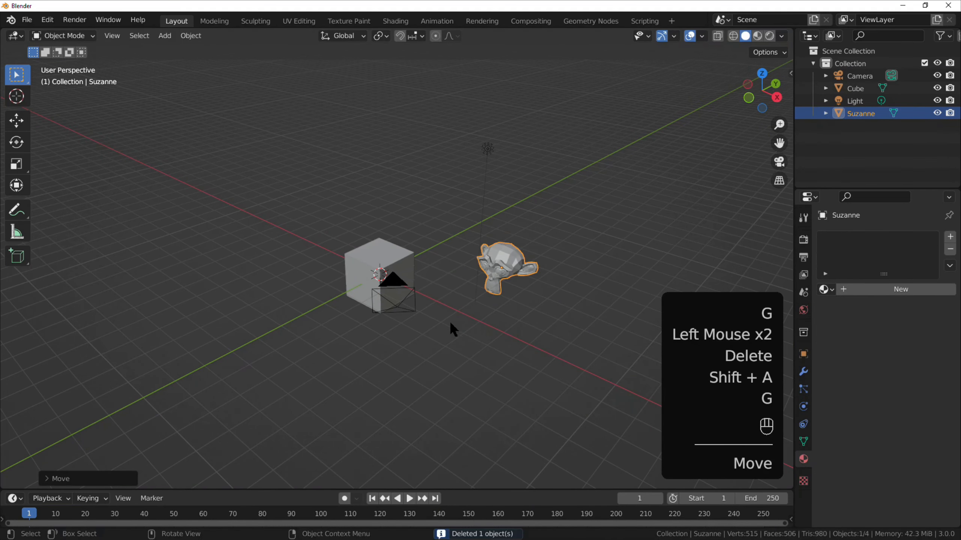
Step: Select the cube and the monkey head in turn in the viewport, ending with the cube
{"action": "middle_click_drag", "start_coordinate": [450, 324], "coordinate": [466, 280]}
{"action": "scroll", "coordinate": [423, 326], "scroll_direction": "up", "scroll_amount": 2}
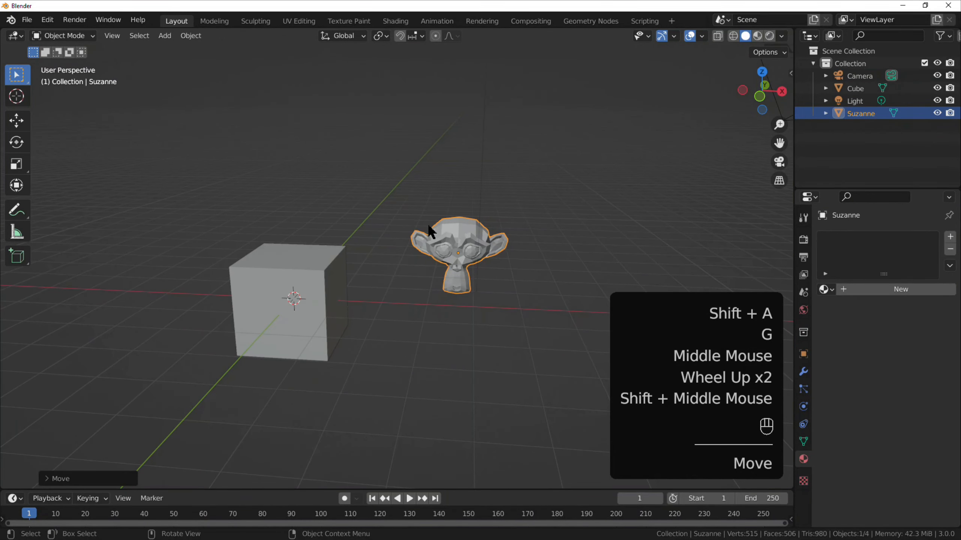
{"action": "left_click", "coordinate": [340, 276]}
{"action": "left_click", "coordinate": [451, 236]}
{"action": "left_click", "coordinate": [330, 260]}
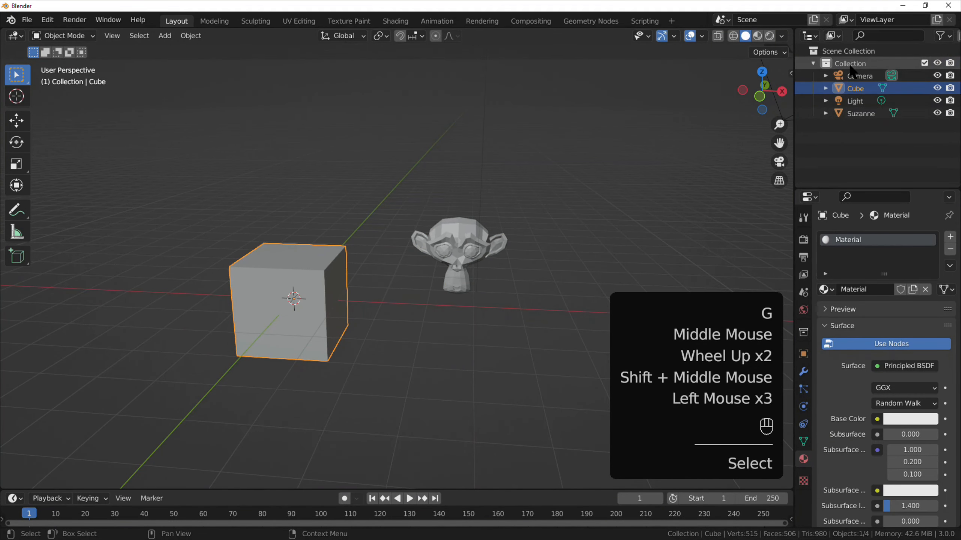
Step: Select the light, Suzanne, cube and camera one after another in the scene's object list, ending with Suzanne
{"action": "left_click", "coordinate": [855, 101]}
{"action": "left_click", "coordinate": [861, 114]}
{"action": "left_click", "coordinate": [855, 88]}
{"action": "left_click", "coordinate": [860, 76]}
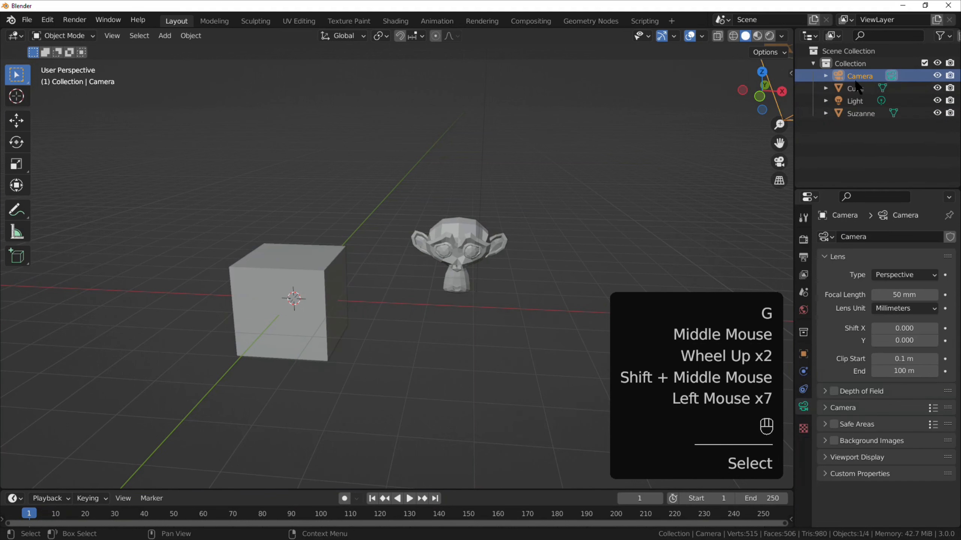
{"action": "left_click", "coordinate": [855, 88]}
{"action": "left_click", "coordinate": [852, 100]}
{"action": "left_click", "coordinate": [854, 114]}
Step: Clear the selection, then box-select the monkey head in the viewport and deselect it again
{"action": "left_click", "coordinate": [584, 267]}
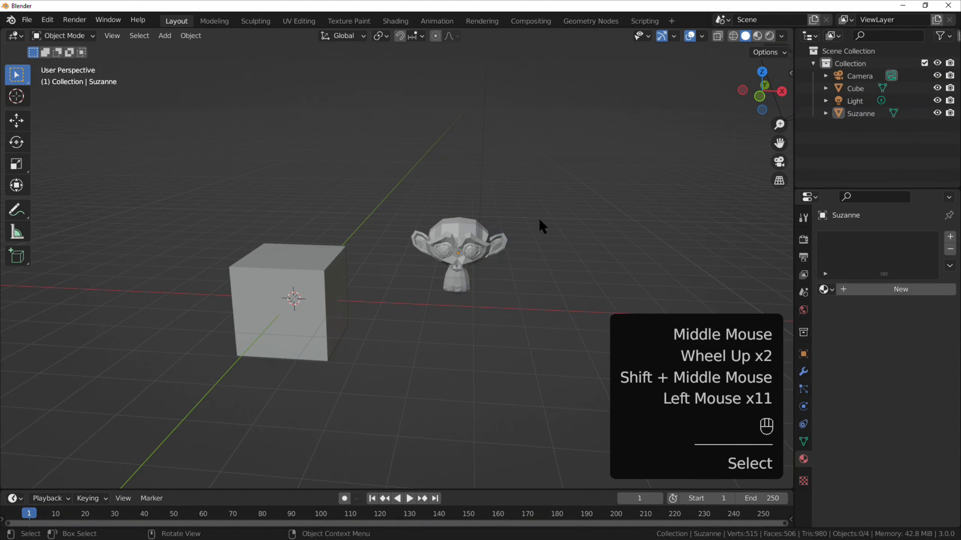
{"action": "left_click_drag", "start_coordinate": [554, 174], "coordinate": [412, 240]}
{"action": "left_click", "coordinate": [531, 274]}
Step: Select the monkey head in the viewport and view it together with the cube and camera
{"action": "middle_click_drag", "start_coordinate": [531, 274], "coordinate": [531, 263]}
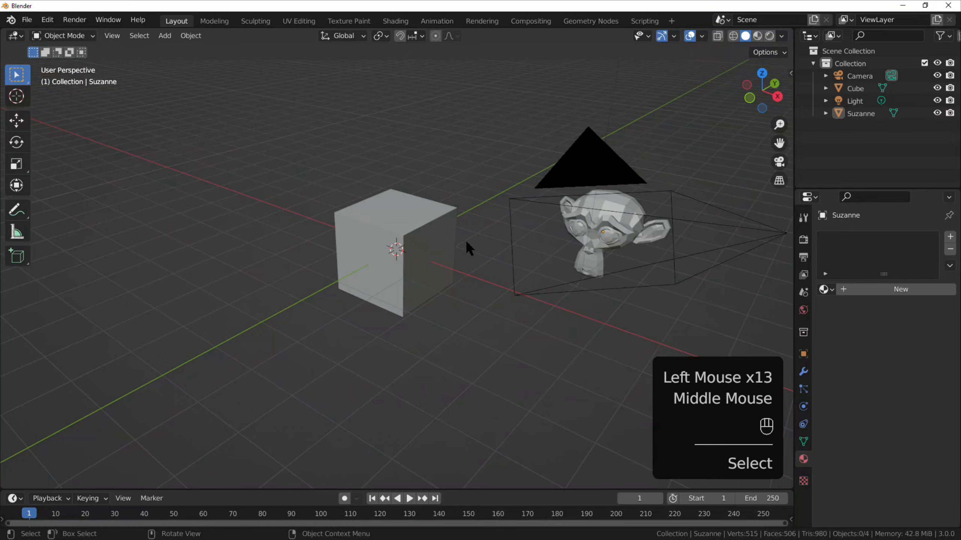
{"action": "middle_click_drag", "start_coordinate": [465, 239], "coordinate": [410, 245]}
{"action": "left_click", "coordinate": [465, 284]}
{"action": "middle_click_drag", "start_coordinate": [471, 287], "coordinate": [387, 269], "text": "shift"}
{"action": "scroll", "coordinate": [421, 328], "scroll_direction": "up", "scroll_amount": 5}
{"action": "middle_click_drag", "start_coordinate": [387, 269], "coordinate": [380, 293]}
{"action": "scroll", "coordinate": [380, 293], "scroll_direction": "down", "scroll_amount": 7}
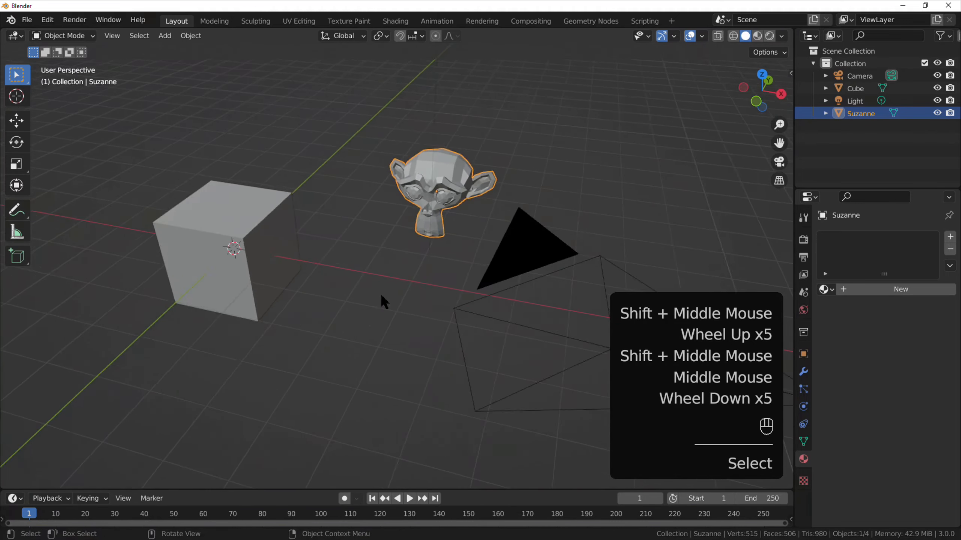
{"action": "left_click", "coordinate": [444, 213]}
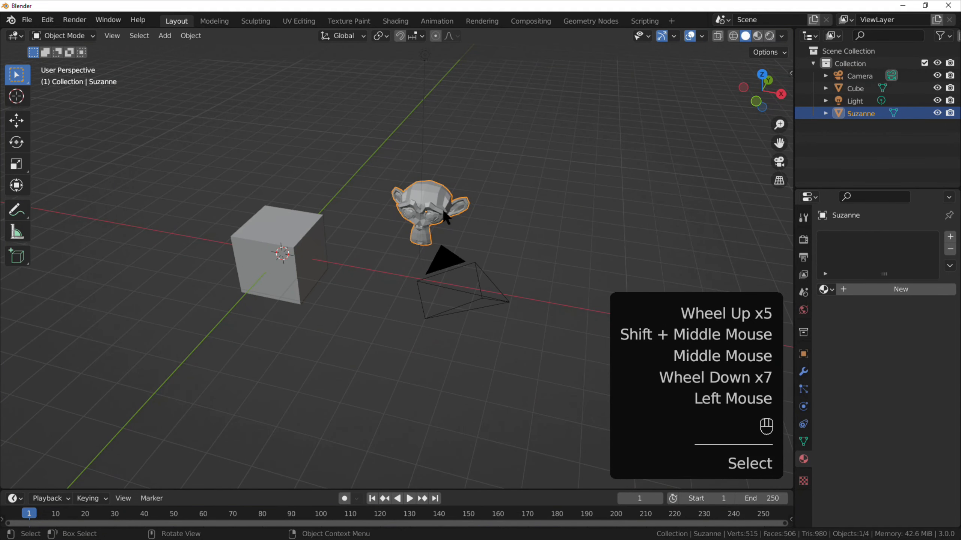
Step: Toggle the monkey head repeatedly between Object Mode and Edit Mode, ending in Edit Mode
{"action": "key", "text": "Tab"}
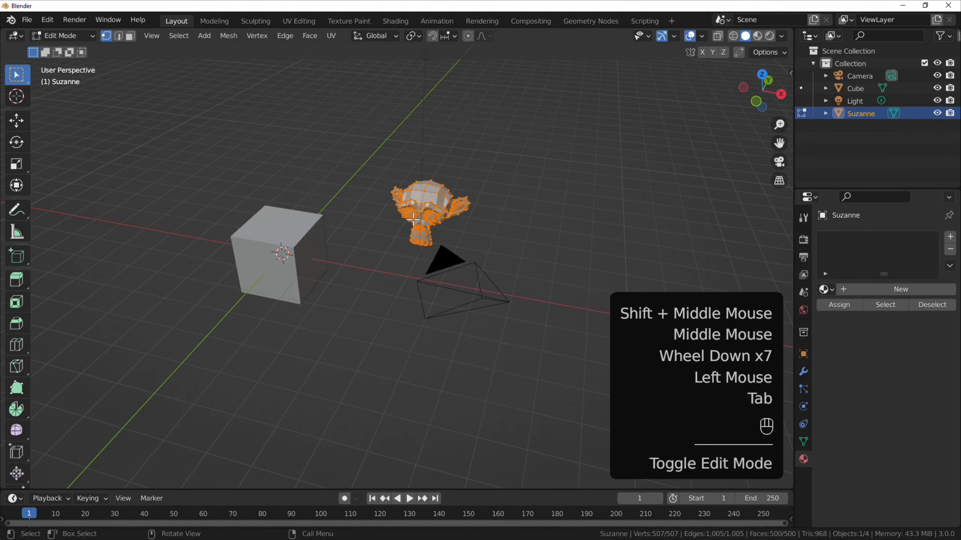
{"action": "left_click", "coordinate": [89, 36]}
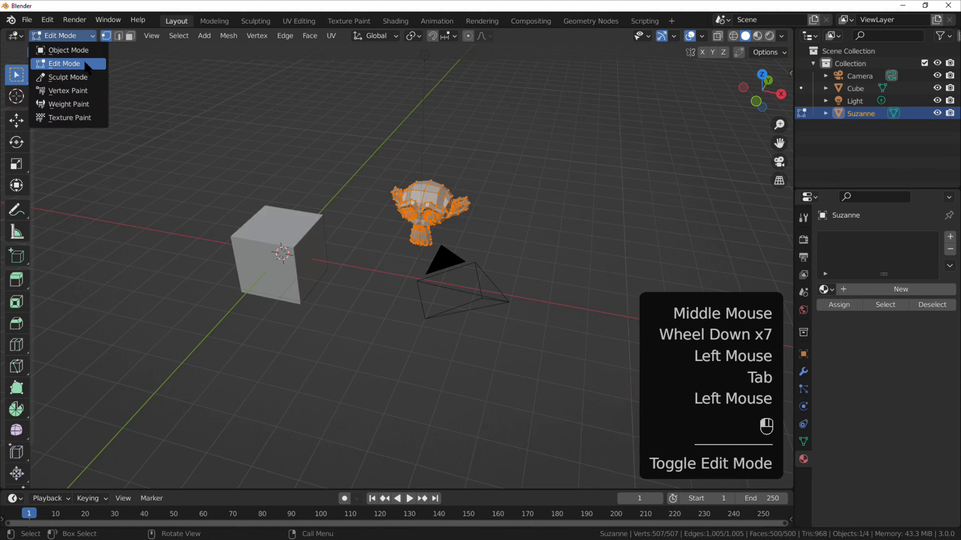
{"action": "key", "text": "Tab"}
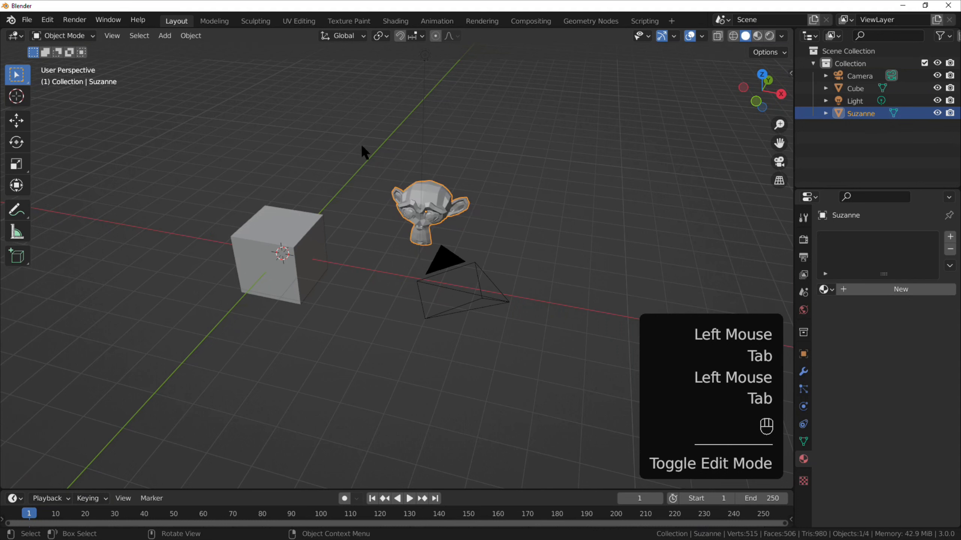
{"action": "key", "text": "Tab"}
{"action": "key", "text": "Tab"}
{"action": "key", "text": "Tab"}
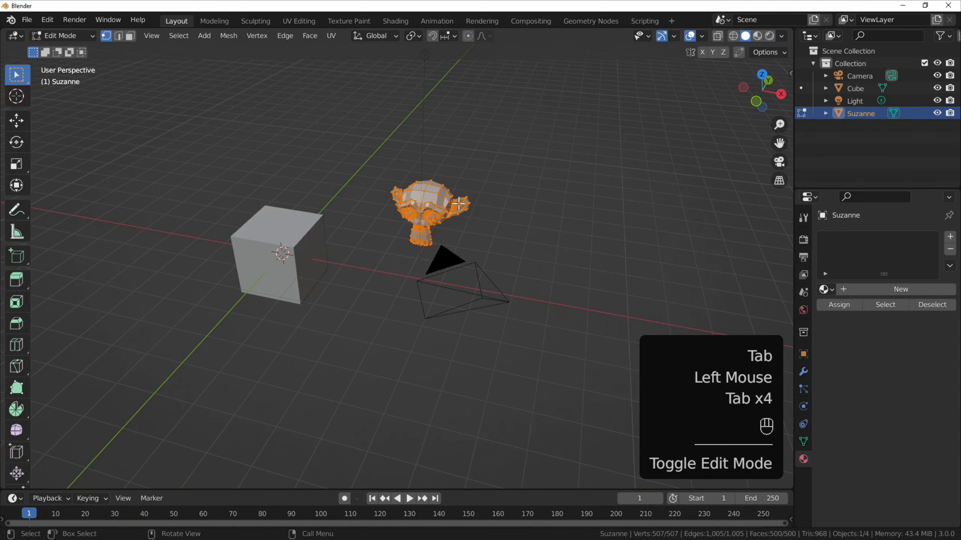
Step: Zoom in on the monkey head and switch it out of and back into Edit Mode to compare both modes
{"action": "middle_click_drag", "start_coordinate": [458, 204], "coordinate": [456, 236]}
{"action": "key", "text": "Tab"}
{"action": "key", "text": "Tab"}
{"action": "scroll", "coordinate": [415, 271], "scroll_direction": "up", "scroll_amount": 13}
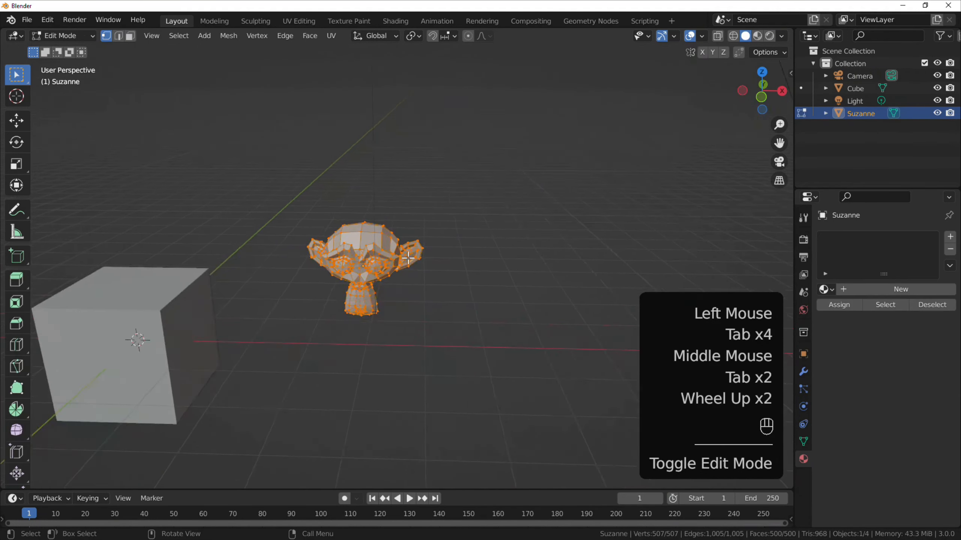
{"action": "key", "text": "Tab"}
{"action": "key", "text": "Tab"}
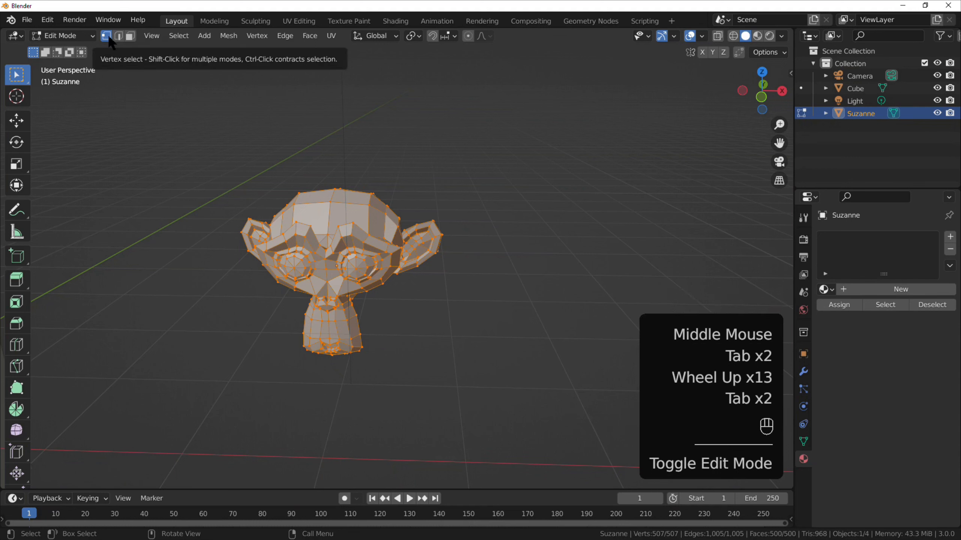
Step: Select a forehead edge in edge select mode, then pull a single forehead vertex outward from the monkey head in vertex select mode
{"action": "left_click", "coordinate": [118, 36]}
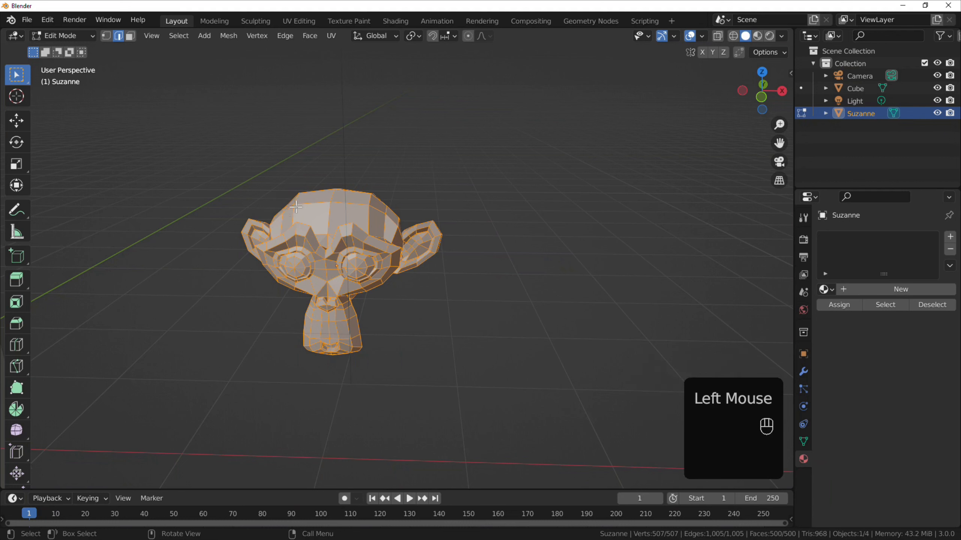
{"action": "left_click", "coordinate": [317, 202]}
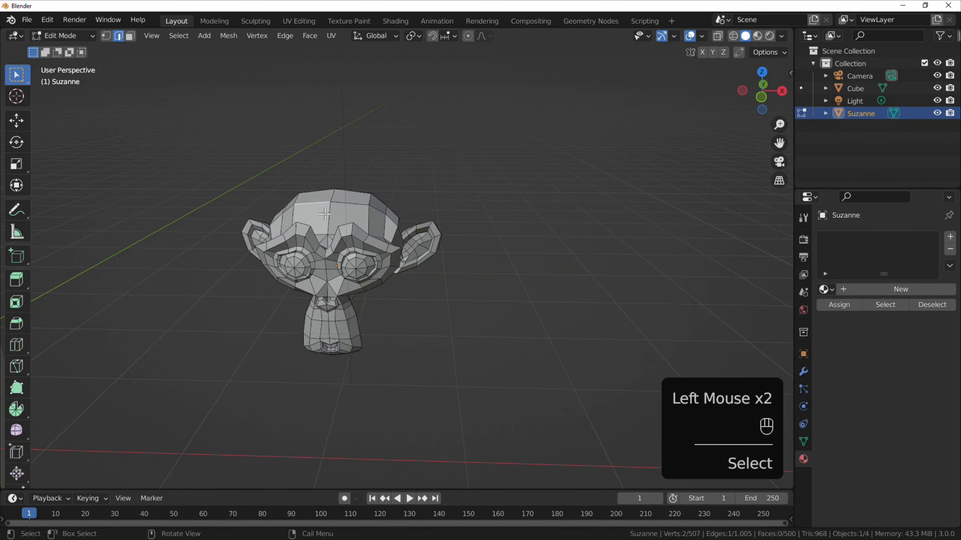
{"action": "left_click", "coordinate": [109, 35]}
{"action": "mouse_move", "coordinate": [328, 201]}
{"action": "left_mouse_down"}
{"action": "mouse_move", "coordinate": [355, 208]}
{"action": "mouse_move", "coordinate": [334, 217]}
{"action": "left_mouse_up"}
{"action": "key", "text": "g"}
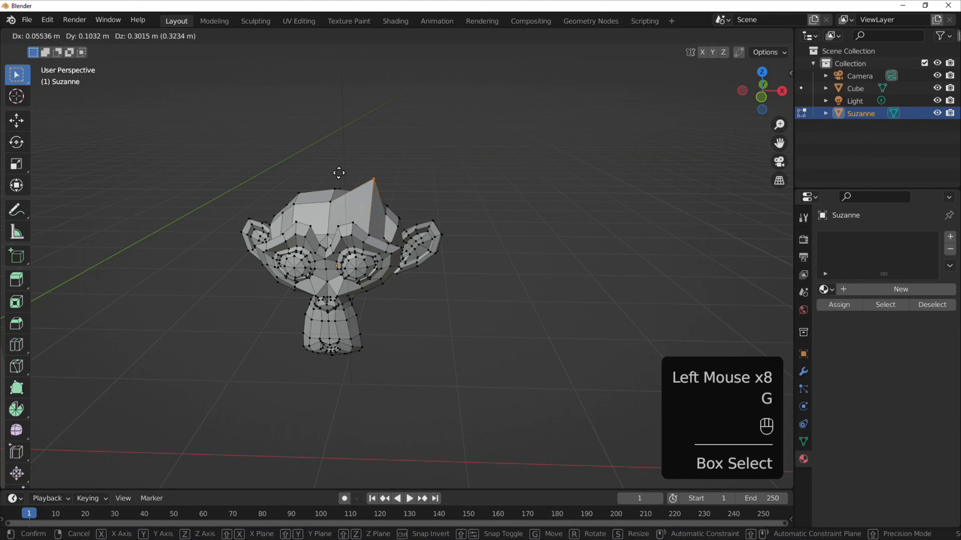
{"action": "left_click", "coordinate": [310, 196]}
Step: Switch to face select mode and select forehead faces one after another, ending with the stretched one
{"action": "double_click", "coordinate": [130, 37]}
{"action": "left_click", "coordinate": [322, 217]}
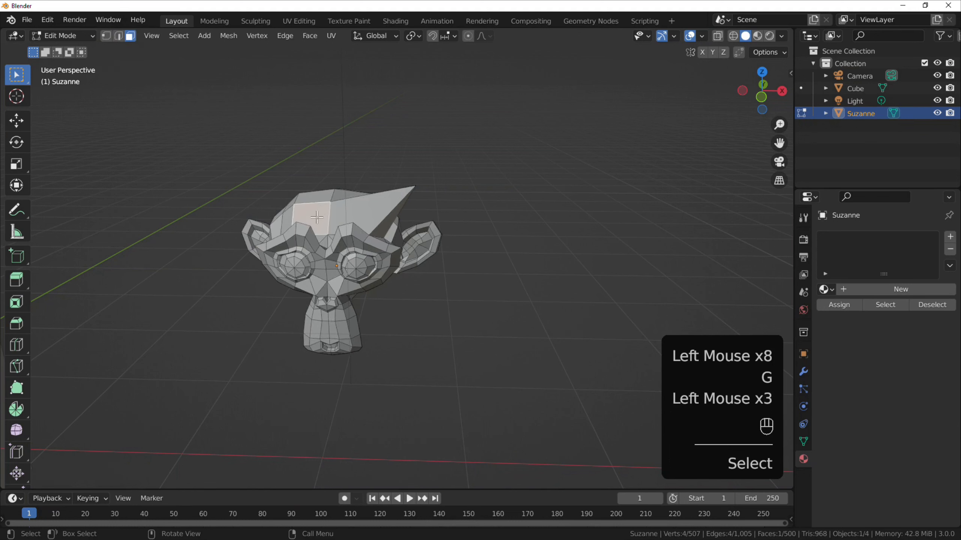
{"action": "left_click", "coordinate": [315, 199]}
{"action": "left_click", "coordinate": [372, 213]}
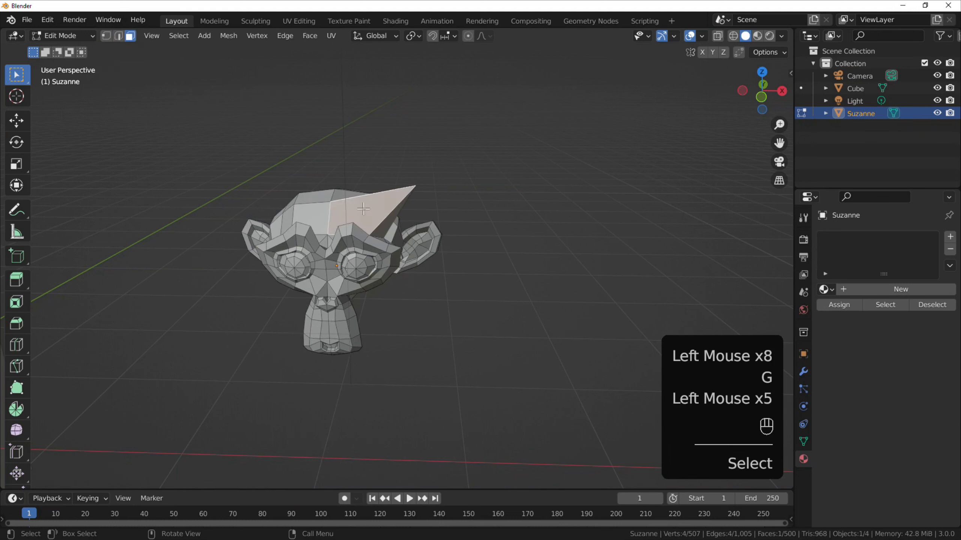
Step: Extrude the selected stretched forehead face upward from the monkey head
{"action": "key", "text": "f"}
{"action": "key", "text": "e"}
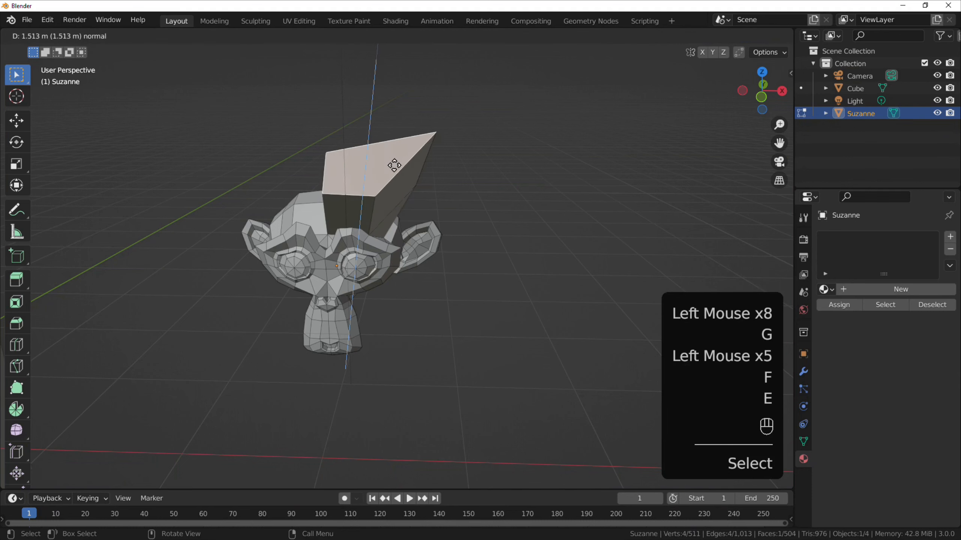
{"action": "left_click", "coordinate": [377, 161]}
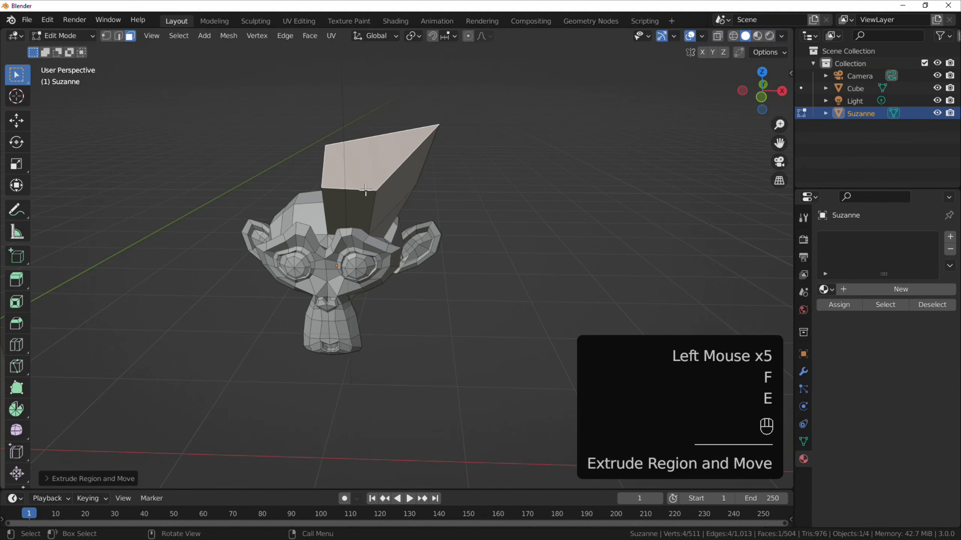
{"action": "middle_click_drag", "start_coordinate": [378, 160], "coordinate": [364, 188]}
{"action": "scroll", "coordinate": [304, 172], "scroll_direction": "down", "scroll_amount": 5}
{"action": "left_click", "coordinate": [562, 158]}
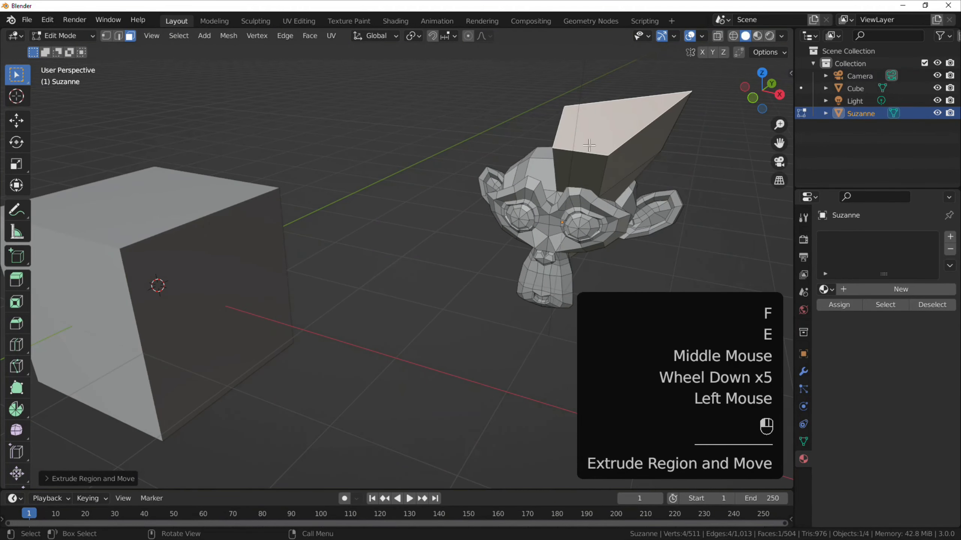
Step: Undo the extrusion, the face selections and the vertex move on the monkey head
{"action": "key", "text": "ctrl+z"}
{"action": "key", "text": "ctrl+z"}
{"action": "key", "text": "ctrl+z"}
{"action": "key", "text": "ctrl+z"}
{"action": "key", "text": "ctrl+z"}
{"action": "key", "text": "ctrl+z"}
{"action": "key", "text": "ctrl+z"}
{"action": "key", "text": "ctrl+z"}
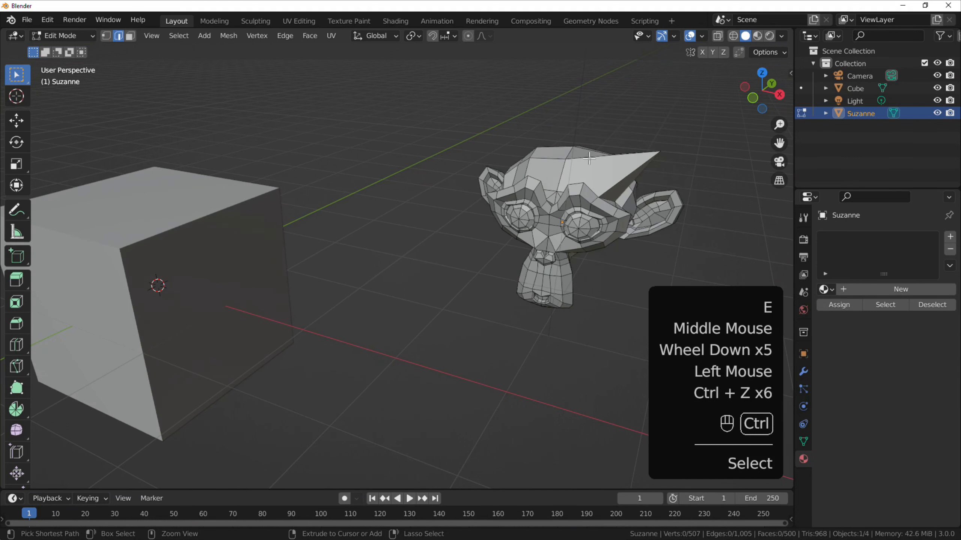
Step: Select a single vertex between the monkey head's eyes
{"action": "middle_click_drag", "start_coordinate": [474, 236], "coordinate": [443, 218], "text": "shift"}
{"action": "scroll", "coordinate": [393, 224], "scroll_direction": "down", "scroll_amount": 6}
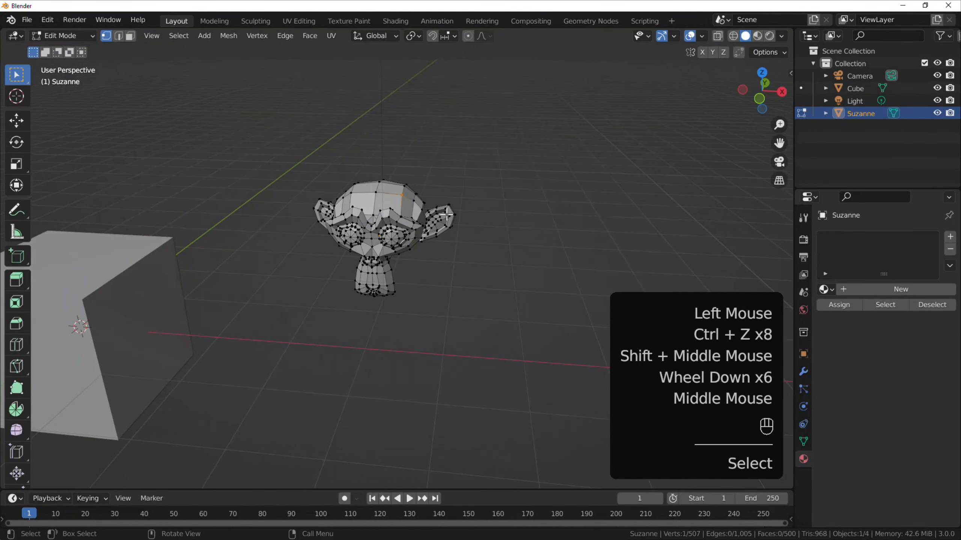
{"action": "scroll", "coordinate": [440, 215], "scroll_direction": "up", "scroll_amount": 6}
{"action": "scroll", "coordinate": [431, 205], "scroll_direction": "down", "scroll_amount": 3}
{"action": "left_click_drag", "start_coordinate": [429, 174], "coordinate": [319, 292]}
{"action": "left_click", "coordinate": [373, 236]}
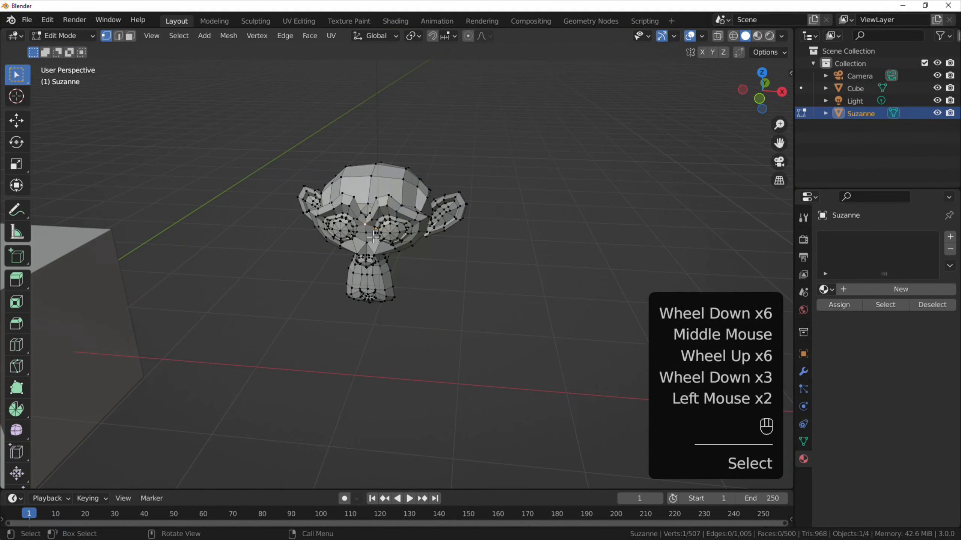
Step: Return the monkey head to Object Mode and clear the object selection
{"action": "scroll", "coordinate": [342, 310], "scroll_direction": "down", "scroll_amount": 5}
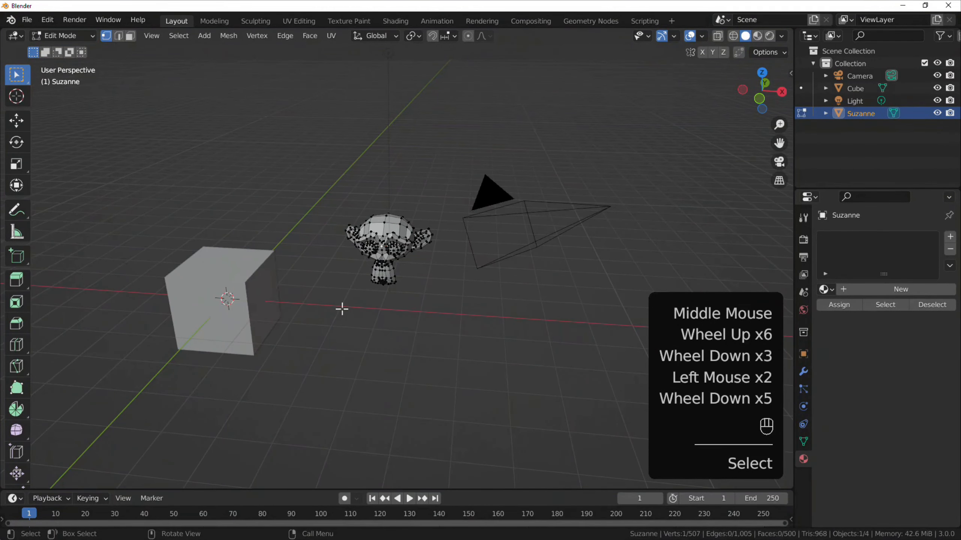
{"action": "key", "text": "Tab"}
{"action": "left_click", "coordinate": [355, 299]}
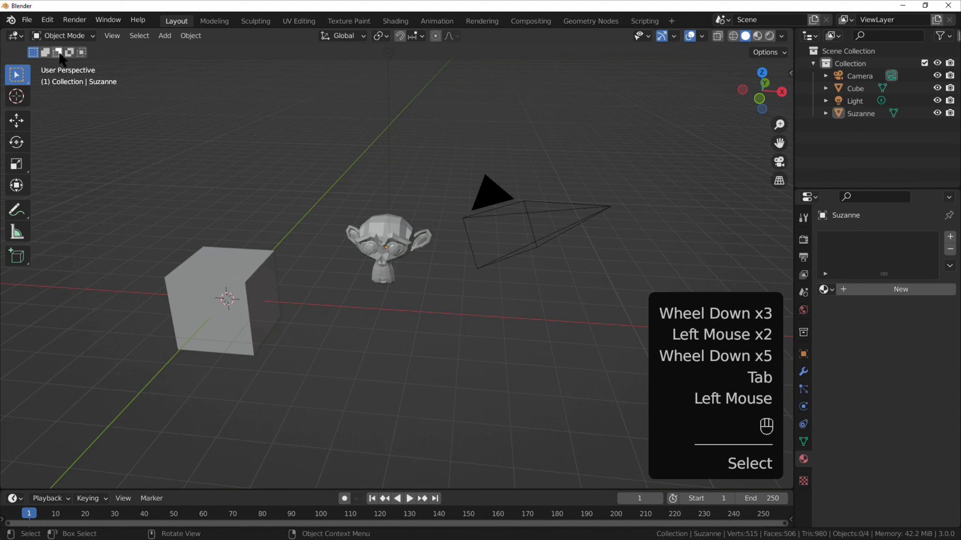
{"action": "left_click", "coordinate": [73, 36]}
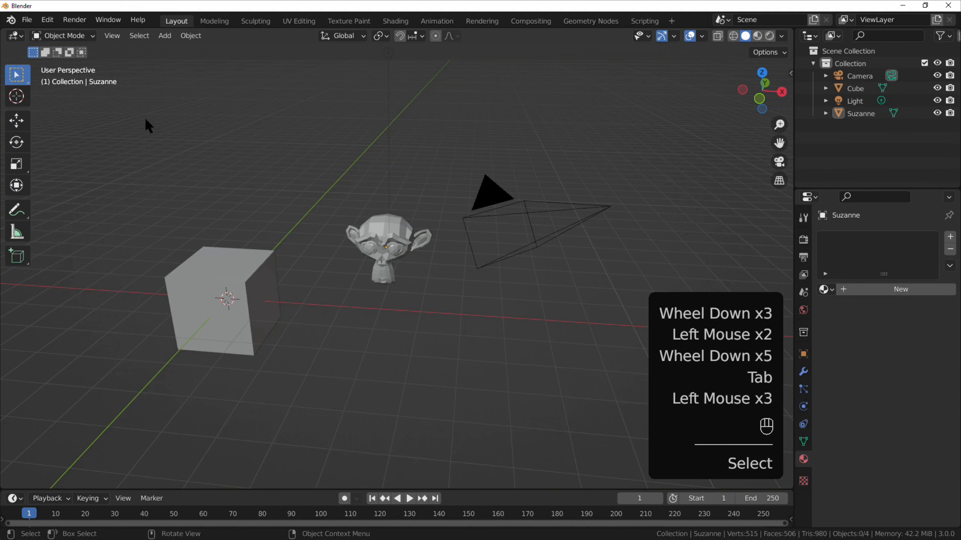
{"action": "left_click", "coordinate": [164, 36]}
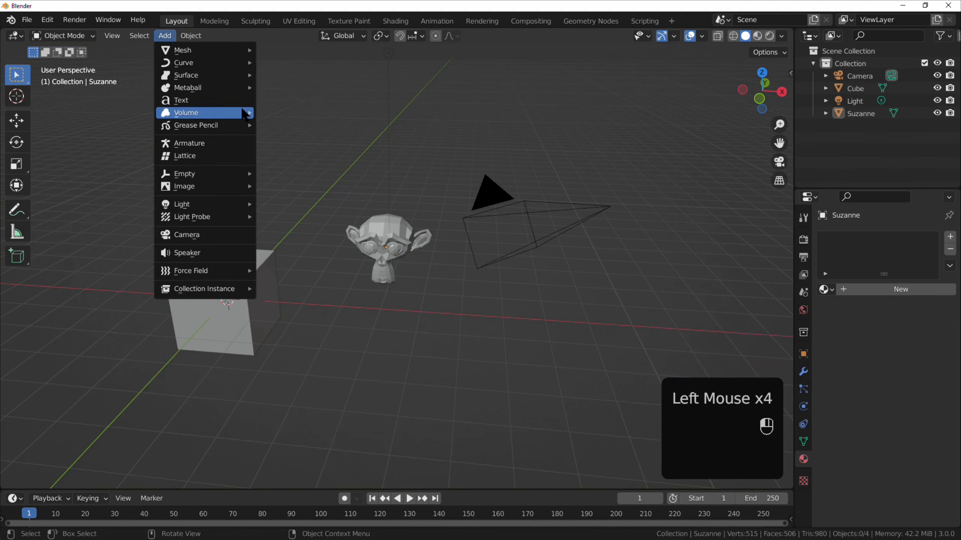
{"action": "mouse_move", "coordinate": [248, 53]}
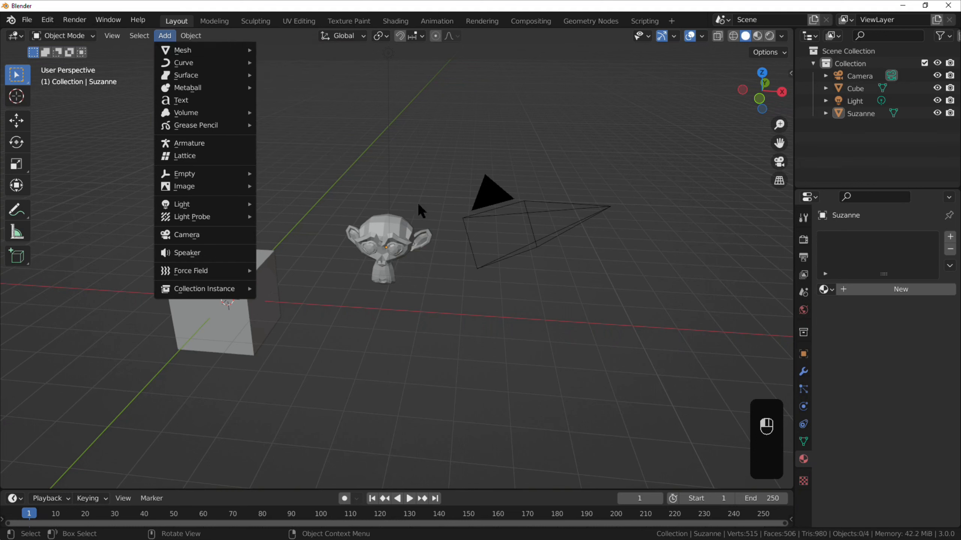
{"action": "left_click", "coordinate": [409, 285]}
Step: Add a cylinder mesh to the scene at the 3D cursor
{"action": "middle_click_drag", "start_coordinate": [410, 285], "coordinate": [439, 281]}
{"action": "scroll", "coordinate": [436, 287], "scroll_direction": "up", "scroll_amount": 3}
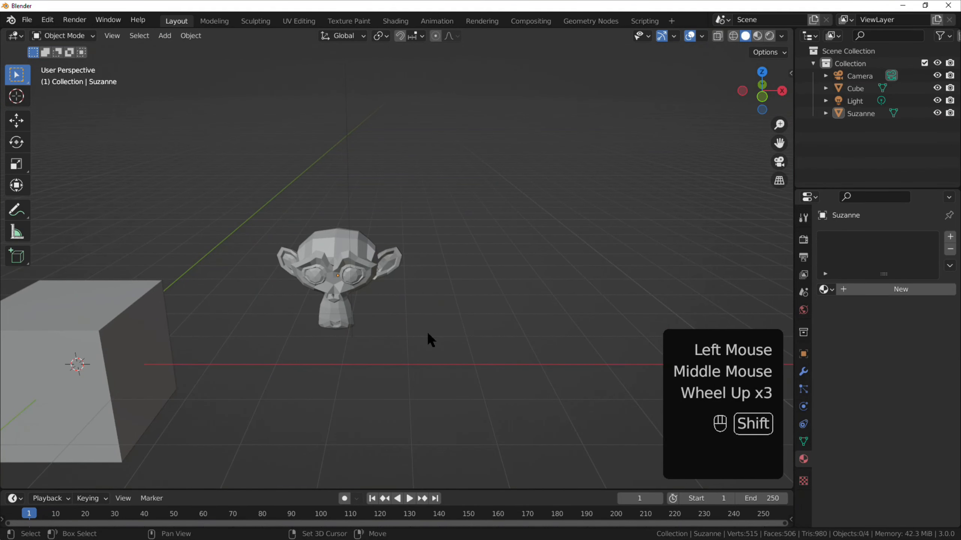
{"action": "key", "text": "shift+a"}
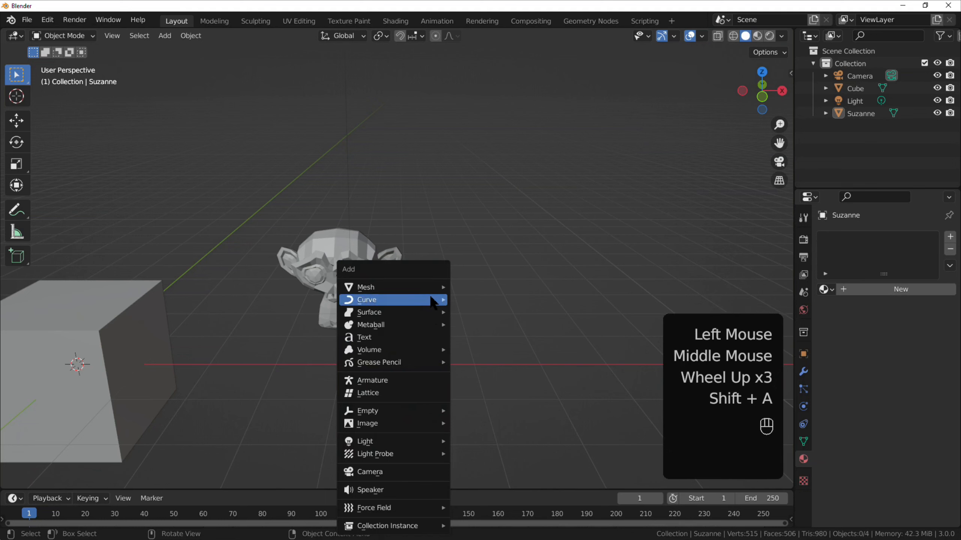
{"action": "mouse_move", "coordinate": [433, 294]}
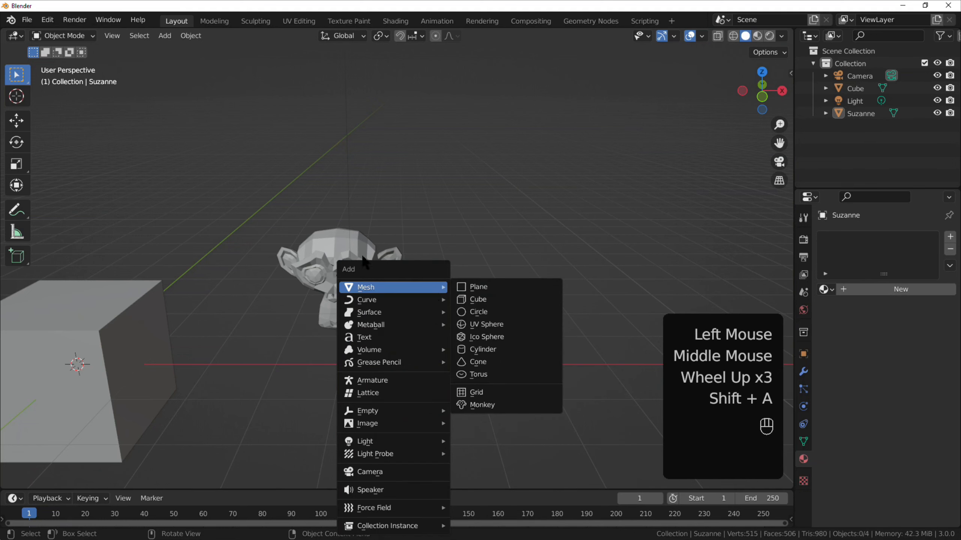
{"action": "key", "text": "shift+a"}
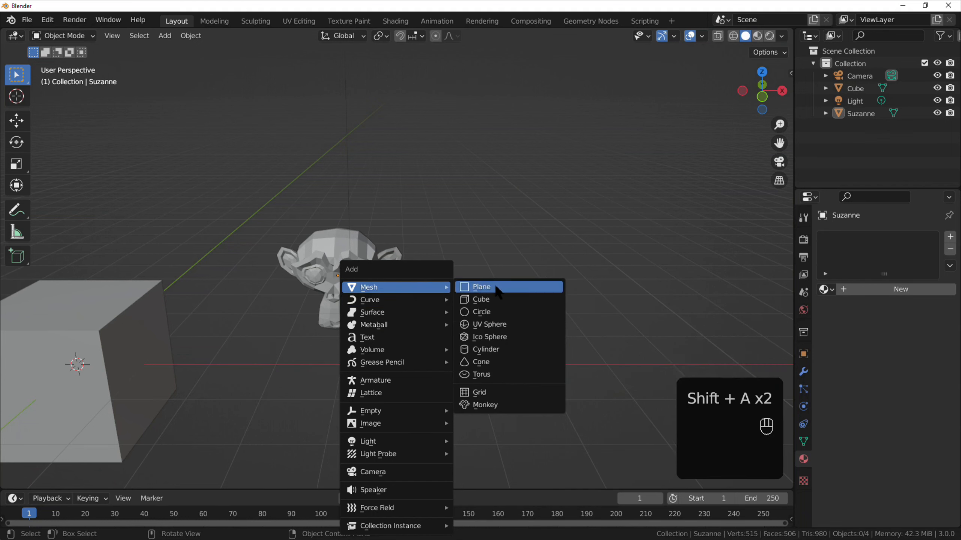
{"action": "left_click", "coordinate": [509, 349]}
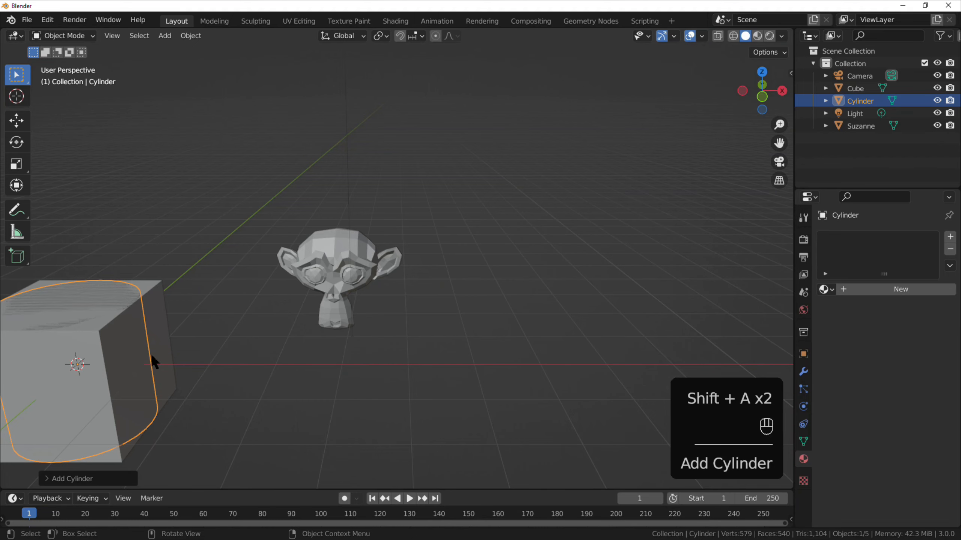
Step: Move the cylinder about 6.4 m along the X axis, clear of the cube, and show the scene in front orthographic view
{"action": "scroll", "coordinate": [167, 387], "scroll_direction": "down", "scroll_amount": 6}
{"action": "scroll", "coordinate": [252, 340], "scroll_direction": "up", "scroll_amount": 3}
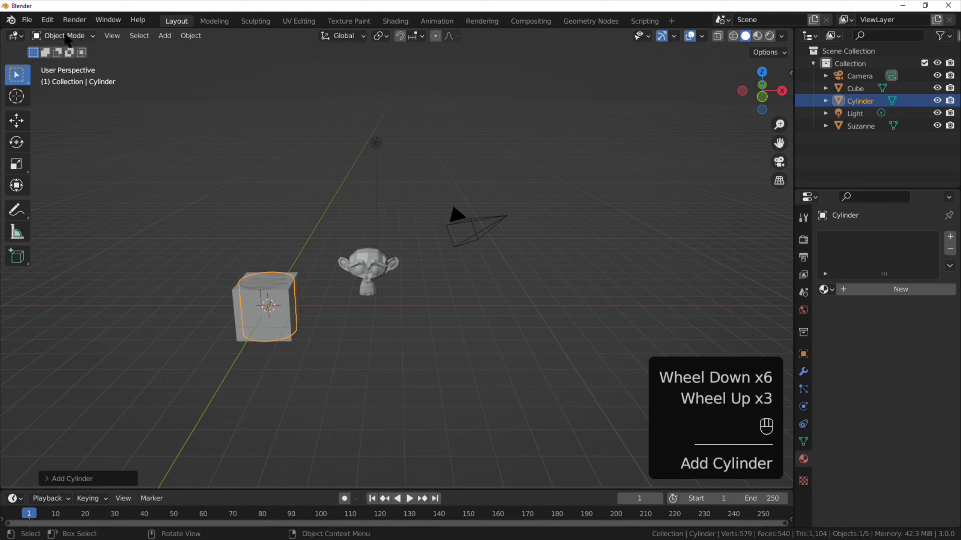
{"action": "key", "text": "g"}
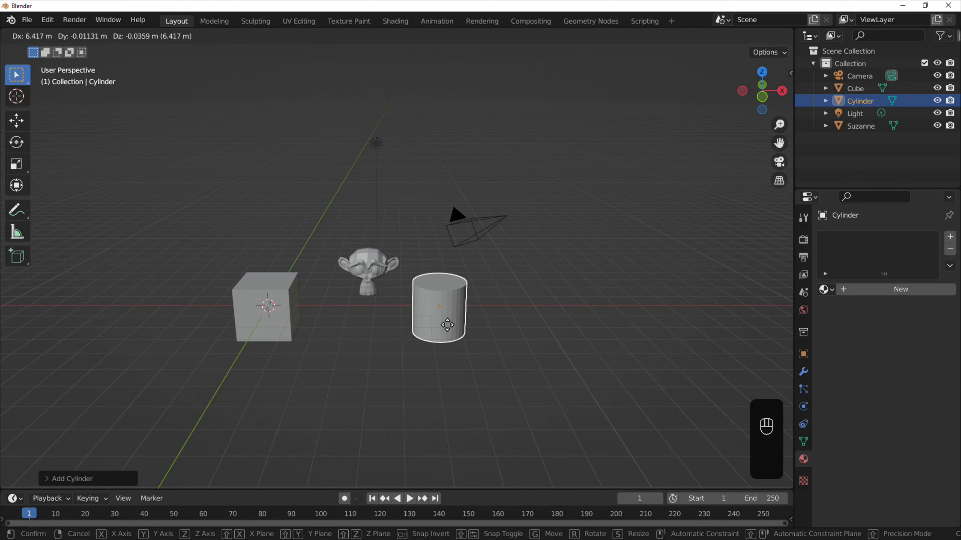
{"action": "left_click", "coordinate": [447, 324]}
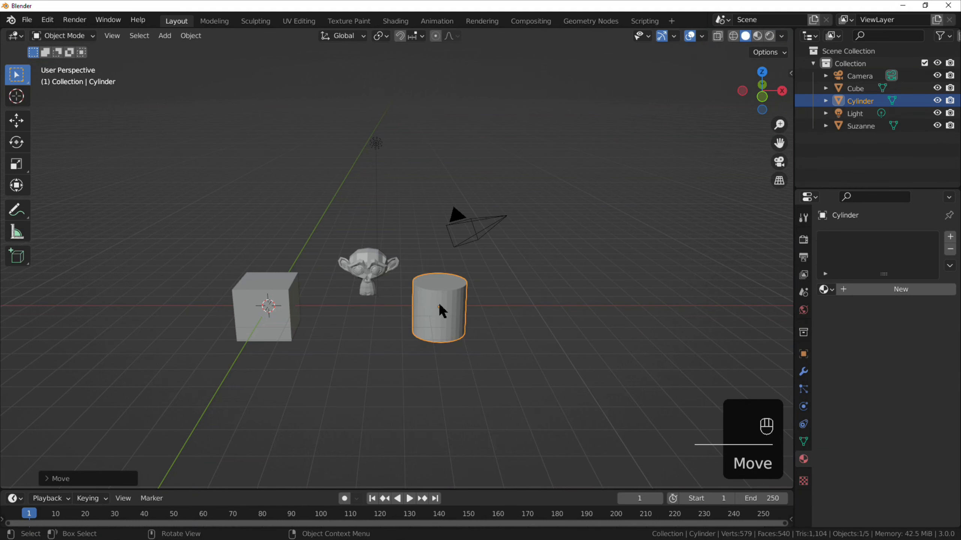
{"action": "middle_click_drag", "start_coordinate": [451, 361], "coordinate": [496, 401]}
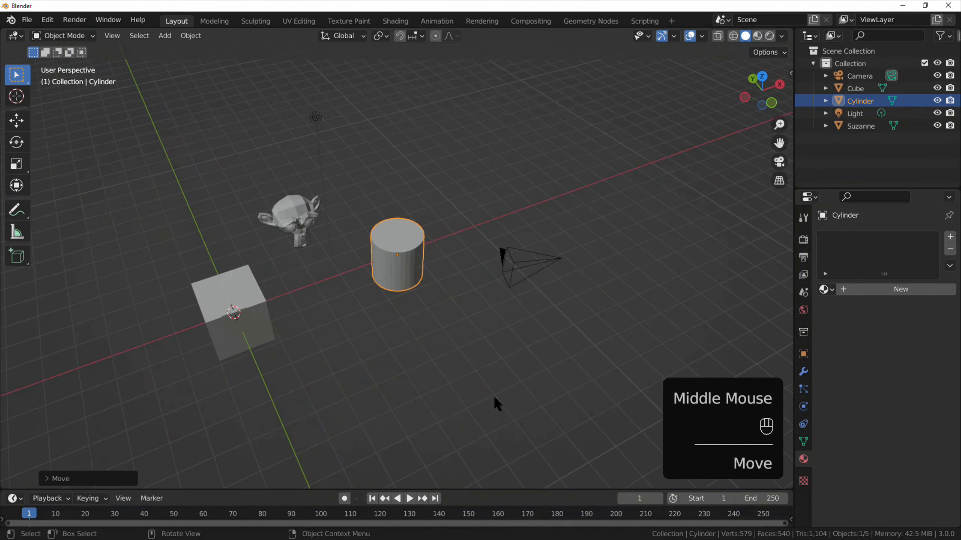
{"action": "key", "text": "KP_1"}
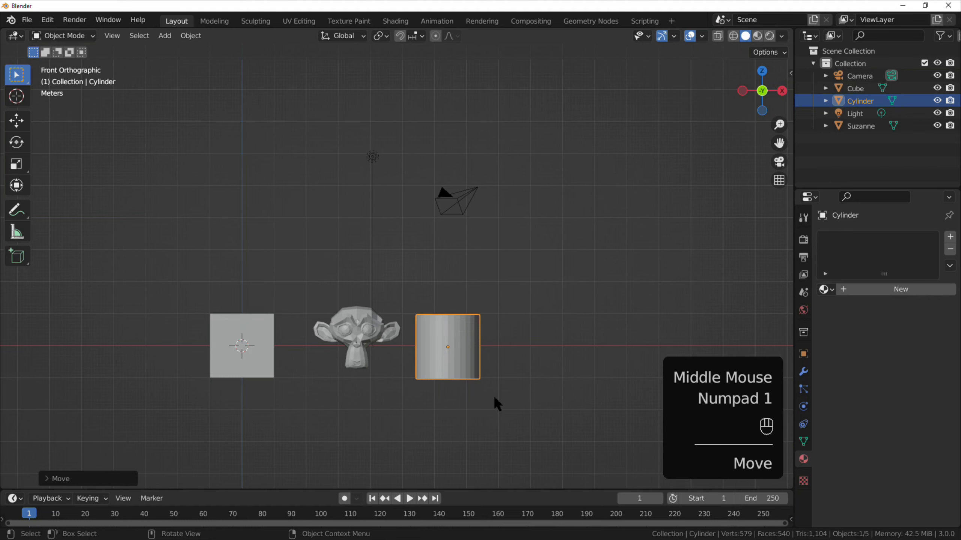
{"action": "key", "text": "1"}
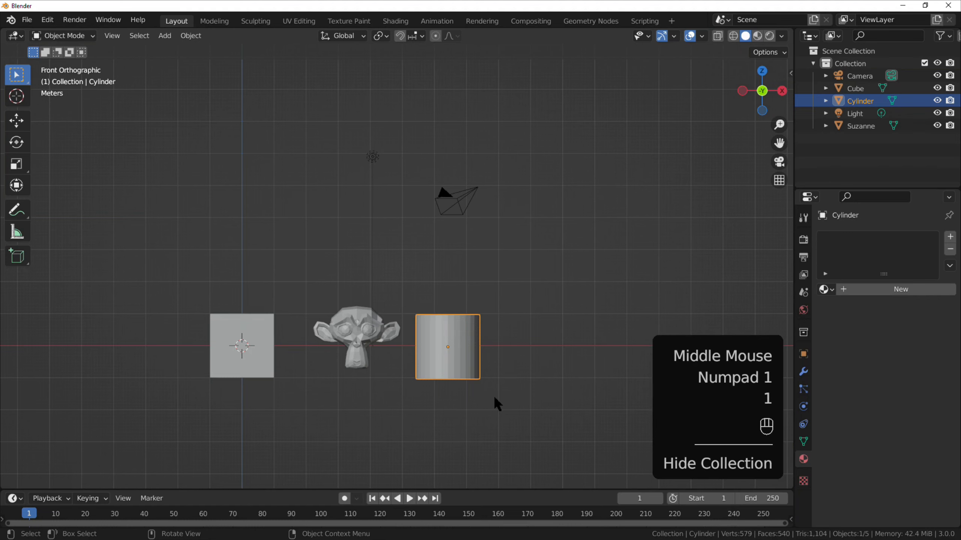
{"action": "key", "text": "1"}
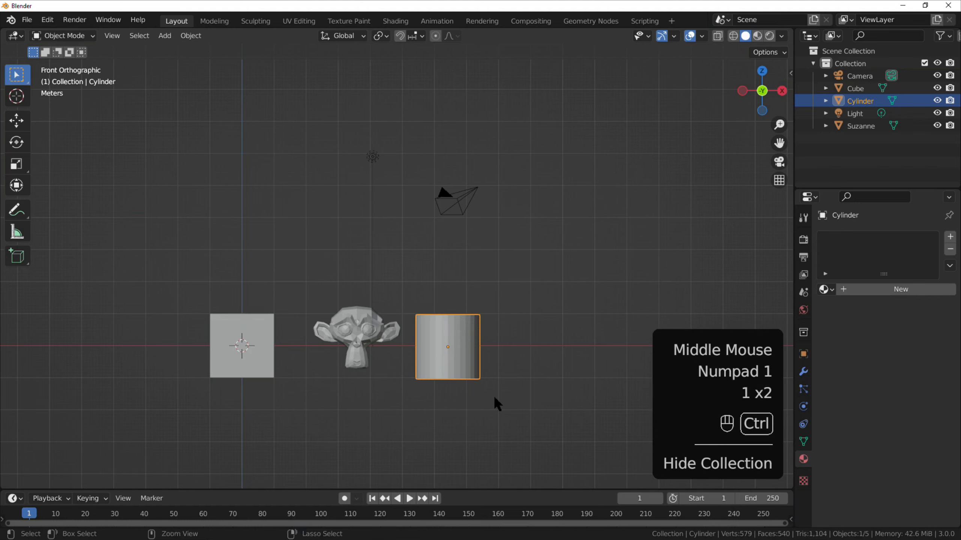
{"action": "key", "text": "ctrl+z"}
{"action": "key", "text": "ctrl+z"}
Step: Examine the scene through the front, right, top, opposite and rotated preset views, finishing in front orthographic view
{"action": "key", "text": "KP_1"}
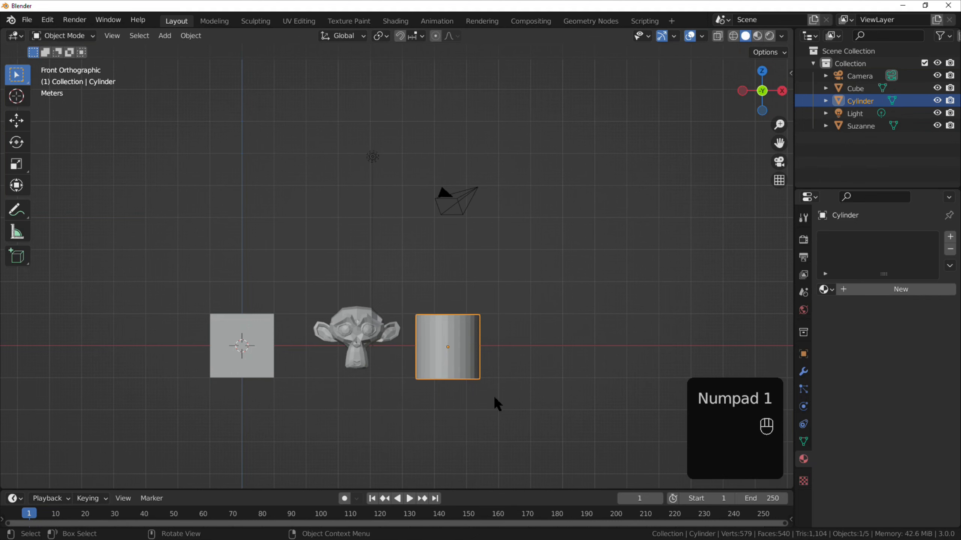
{"action": "key", "text": "KP_3"}
{"action": "key", "text": "KP_7"}
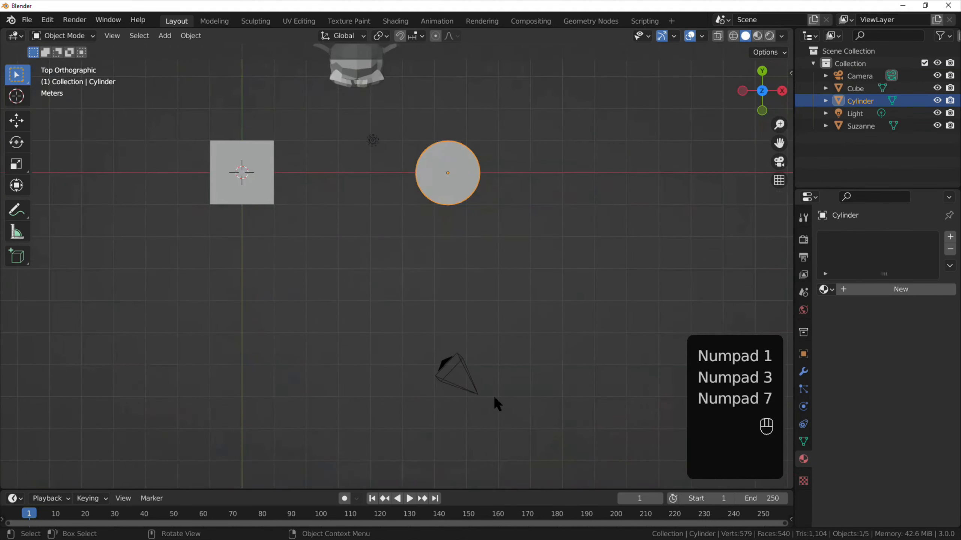
{"action": "key", "text": "KP_9"}
{"action": "key", "text": "KP_6"}
{"action": "key", "text": "KP_5"}
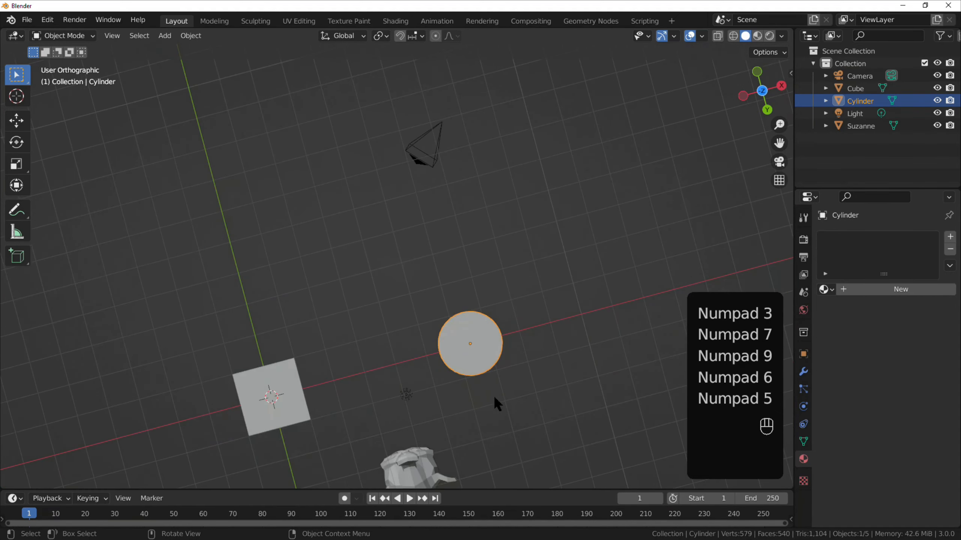
{"action": "key", "text": "KP_4"}
{"action": "key", "text": "KP_1"}
{"action": "key", "text": "KP_3"}
{"action": "key", "text": "KP_3"}
{"action": "key", "text": "KP_2"}
{"action": "key", "text": "KP_9"}
{"action": "key", "text": "KP_7"}
{"action": "key", "text": "KP_4"}
{"action": "key", "text": "KP_1"}
{"action": "key", "text": "KP_3"}
{"action": "key", "text": "KP_7"}
{"action": "key", "text": "KP_3"}
{"action": "key", "text": "KP_1"}
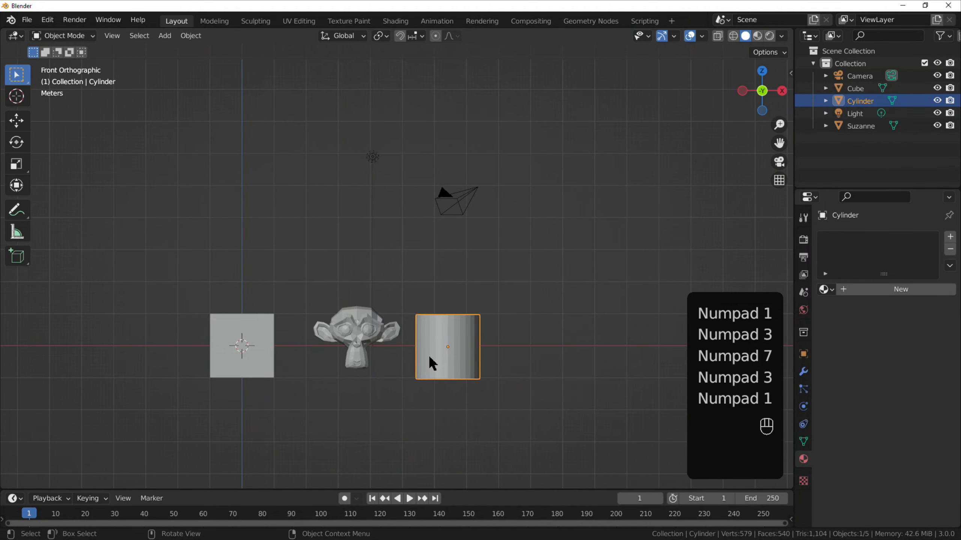
Step: Switch the cylinder to Edit Mode, orbit out of the front view, and return it to Object Mode
{"action": "key", "text": "Tab"}
{"action": "middle_click_drag", "start_coordinate": [426, 322], "coordinate": [430, 330]}
{"action": "key", "text": "Tab"}
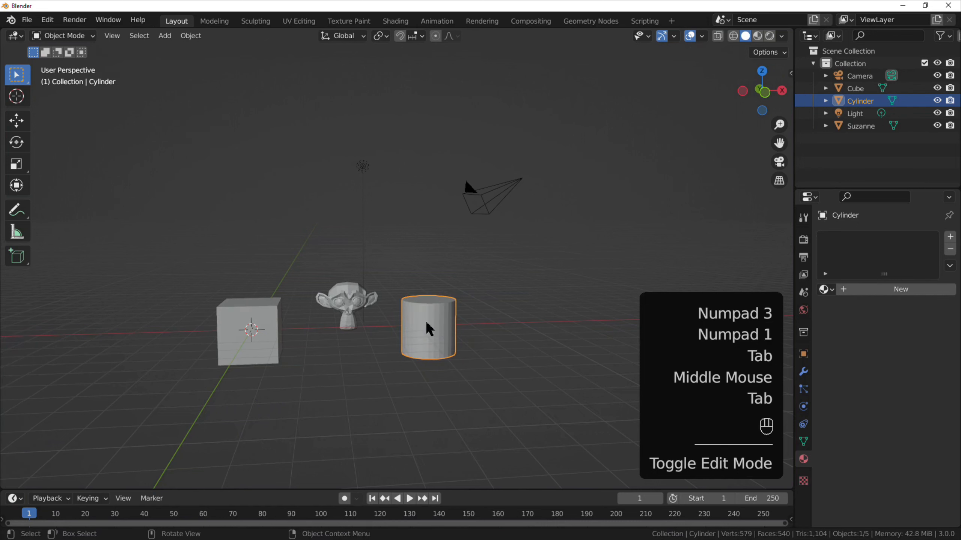
Step: Deselect the cylinder and view the cube, monkey head and cylinder together from an angle
{"action": "middle_click_drag", "start_coordinate": [405, 289], "coordinate": [357, 291]}
{"action": "scroll", "coordinate": [357, 291], "scroll_direction": "down", "scroll_amount": 2}
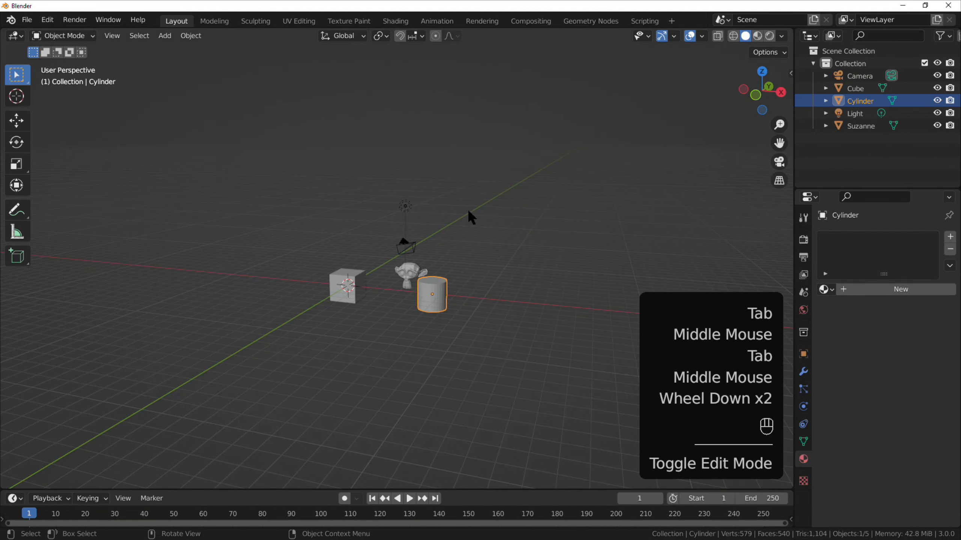
{"action": "middle_click_drag", "start_coordinate": [372, 236], "coordinate": [392, 254]}
{"action": "scroll", "coordinate": [391, 271], "scroll_direction": "up", "scroll_amount": 5}
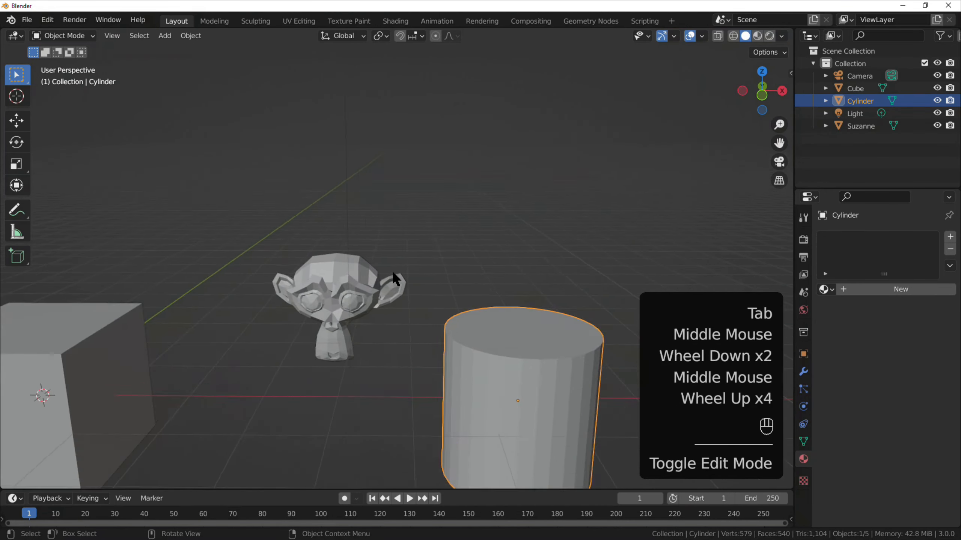
{"action": "scroll", "coordinate": [394, 274], "scroll_direction": "down", "scroll_amount": 3}
{"action": "left_click", "coordinate": [359, 326]}
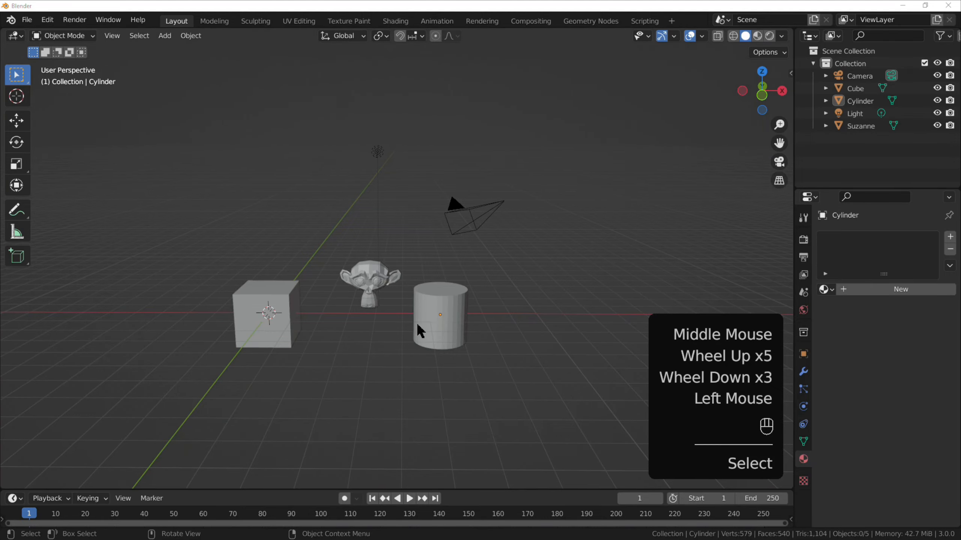
{"action": "middle_click_drag", "start_coordinate": [421, 327], "coordinate": [327, 336]}
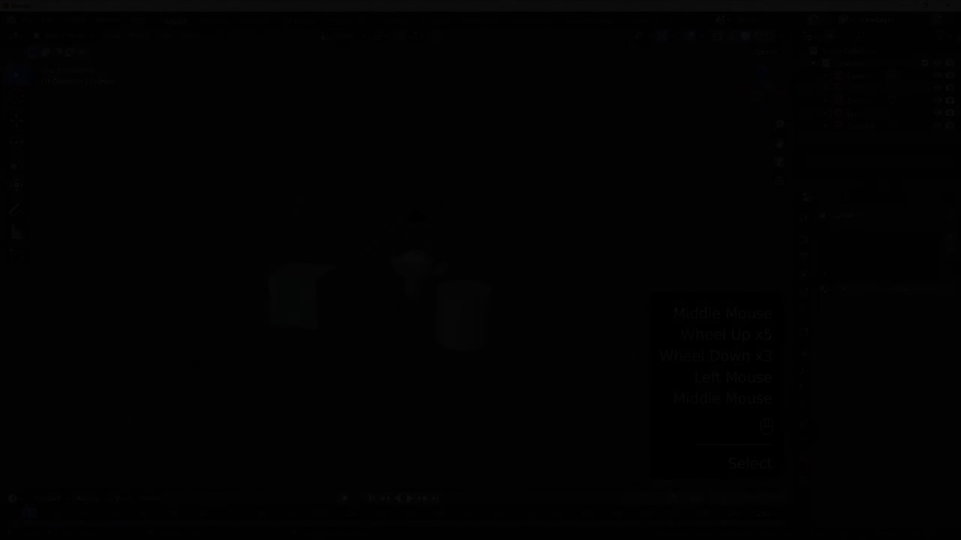